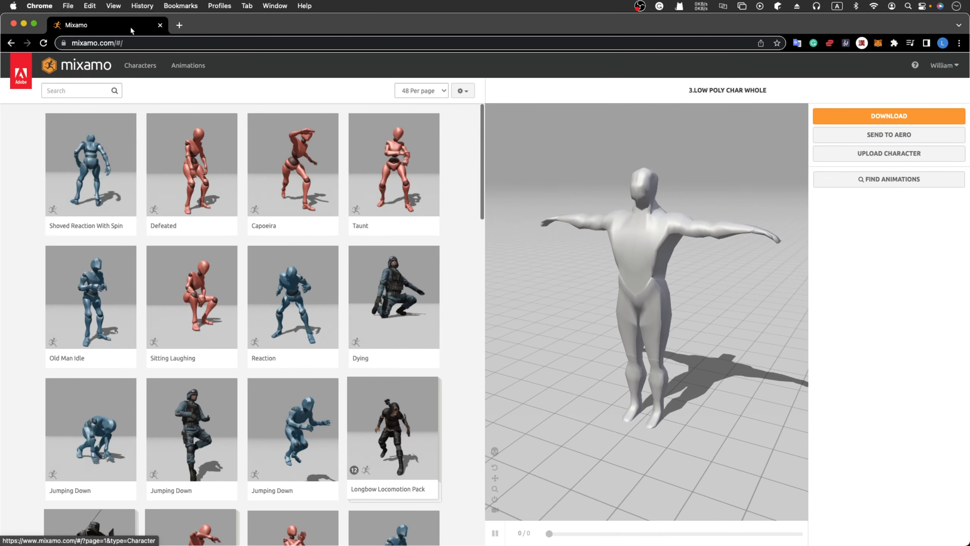
# Move Chrome aside, bring Blender forward and select the Cube.001 character mesh.
pyautogui.moveTo(130, 26); pyautogui.dragTo(726, 535)
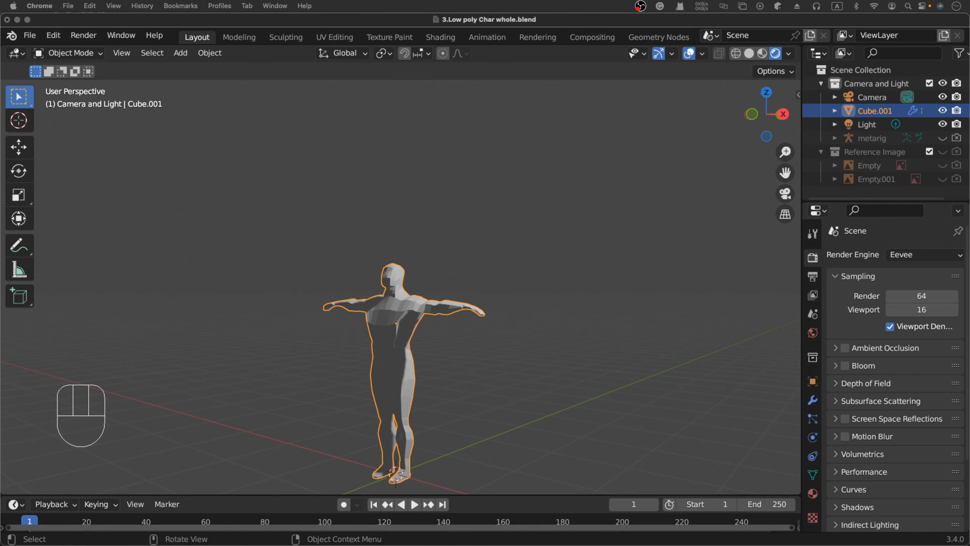
pyautogui.click(216, 29)
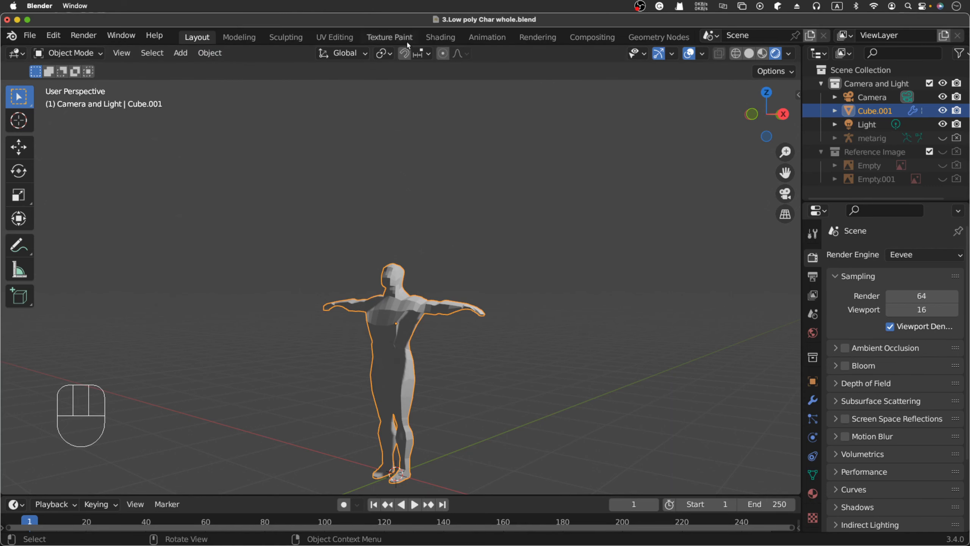
pyautogui.click(869, 112)
# Browse the File > Export formats, briefly deselecting the mesh and orbiting the view.
pyautogui.click(30, 35)
pyautogui.moveTo(92, 234)
pyautogui.click(460, 358)
pyautogui.moveTo(457, 361); pyautogui.dragTo(460, 366, button='middle')
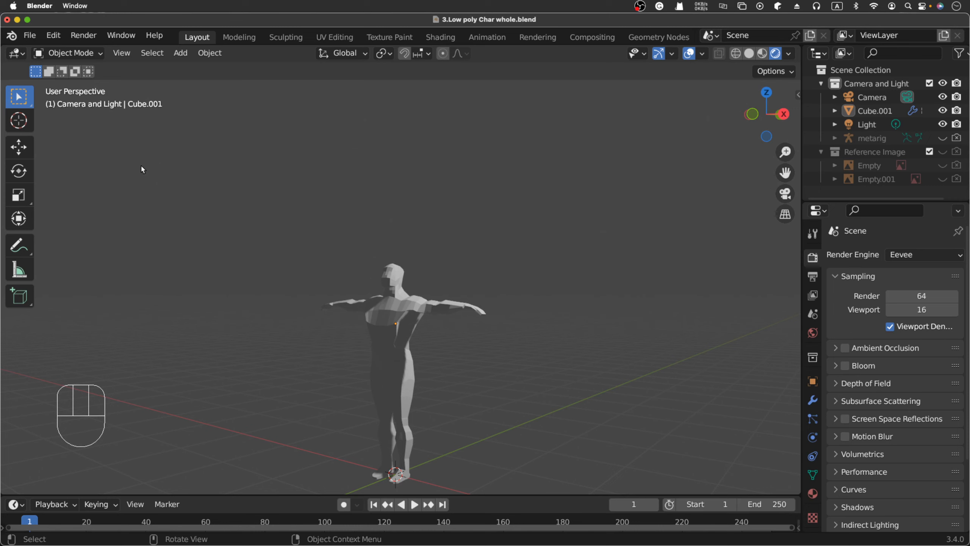
pyautogui.click(30, 36)
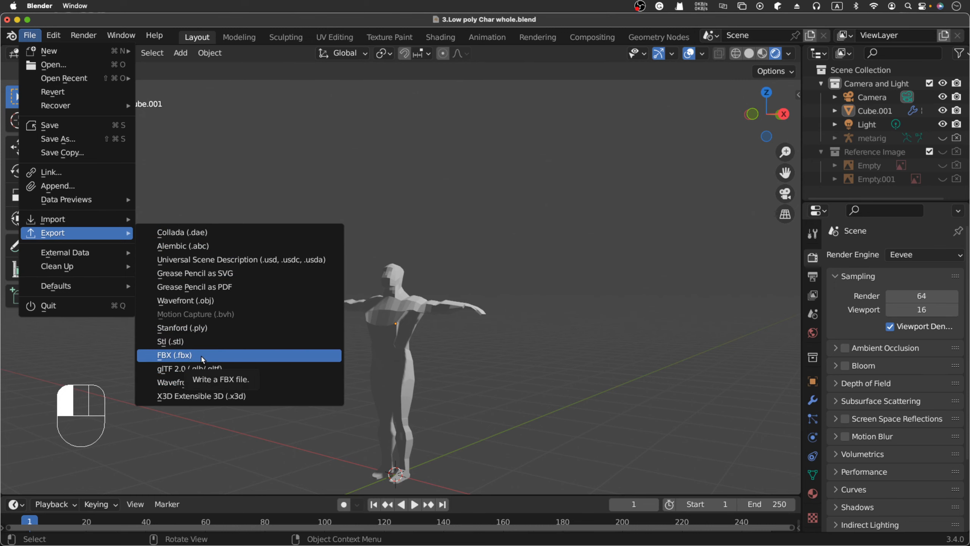
# Select Cube.001, review FBX export with '3.Low poly Char whole.fbx' as the file, then close without exporting.
pyautogui.click(230, 355)
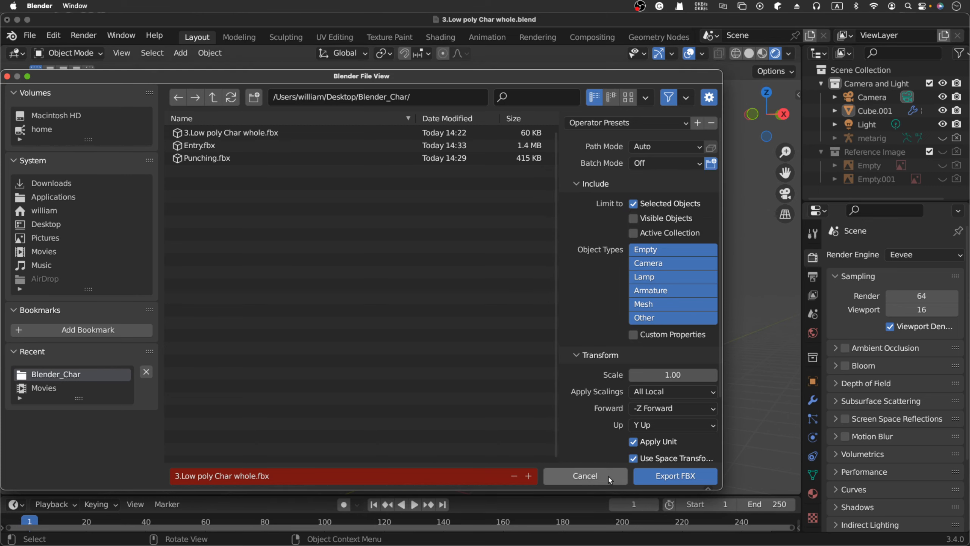
pyautogui.click(585, 476)
pyautogui.click(869, 111)
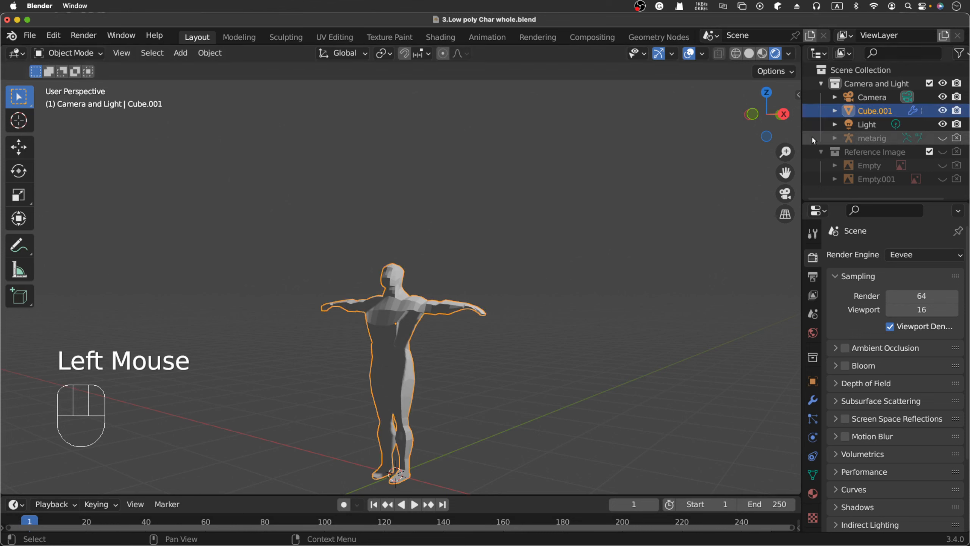
pyautogui.click(30, 35)
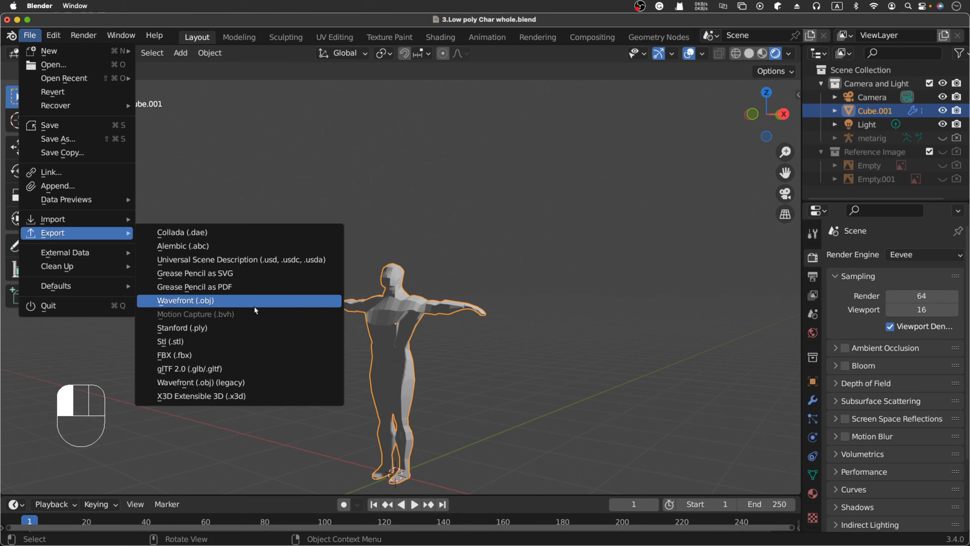
pyautogui.click(233, 355)
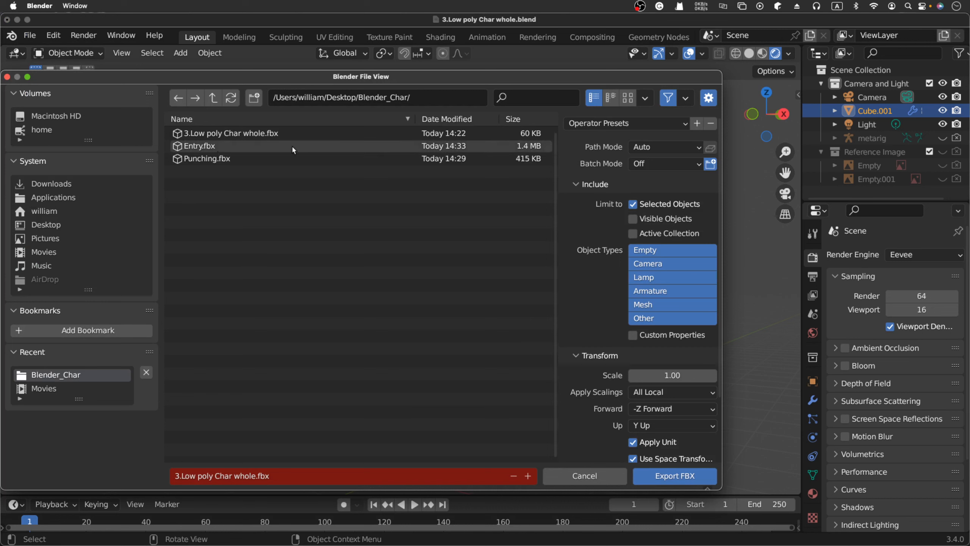
pyautogui.click(206, 135)
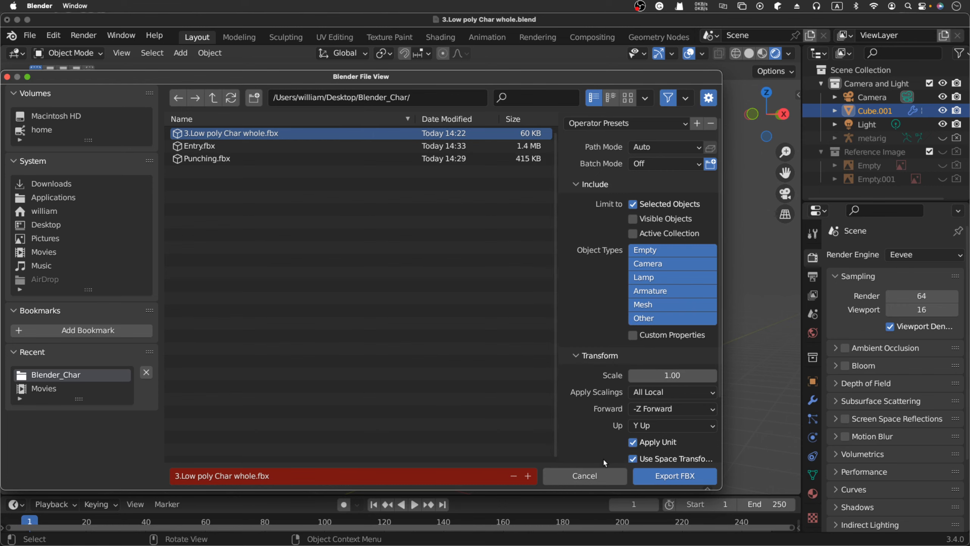
pyautogui.click(594, 474)
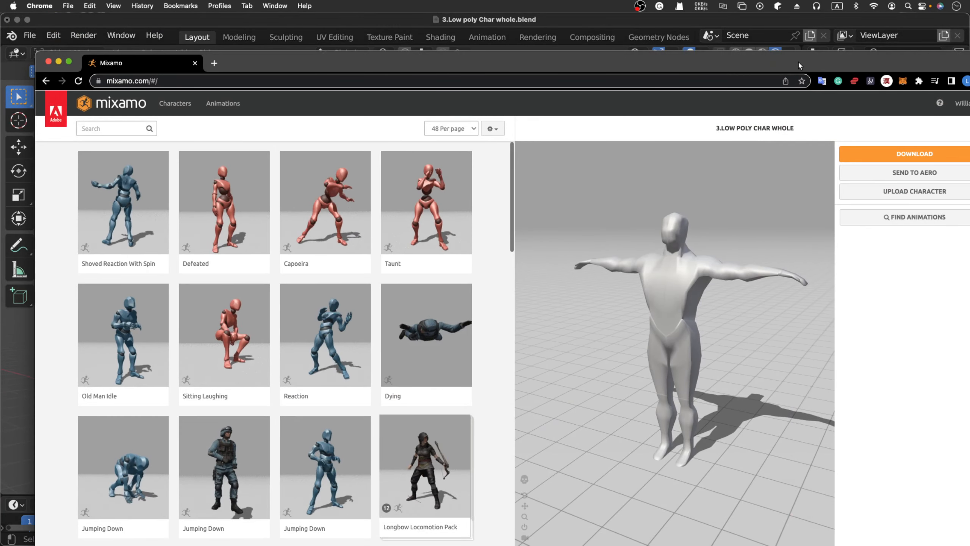
# Maximize Mixamo and upload '3.Low poly Char whole.fbx' through Upload Character.
pyautogui.doubleClick(799, 65)
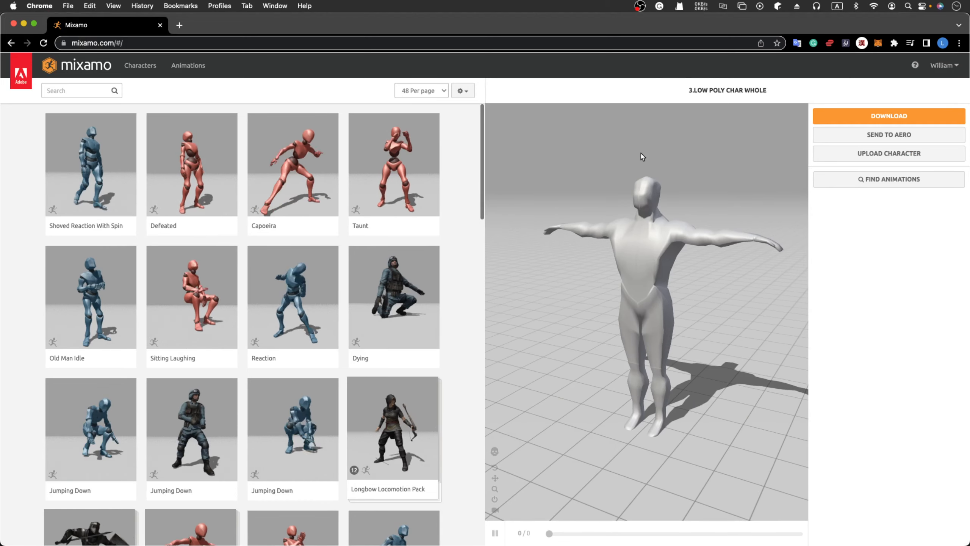
pyautogui.click(901, 160)
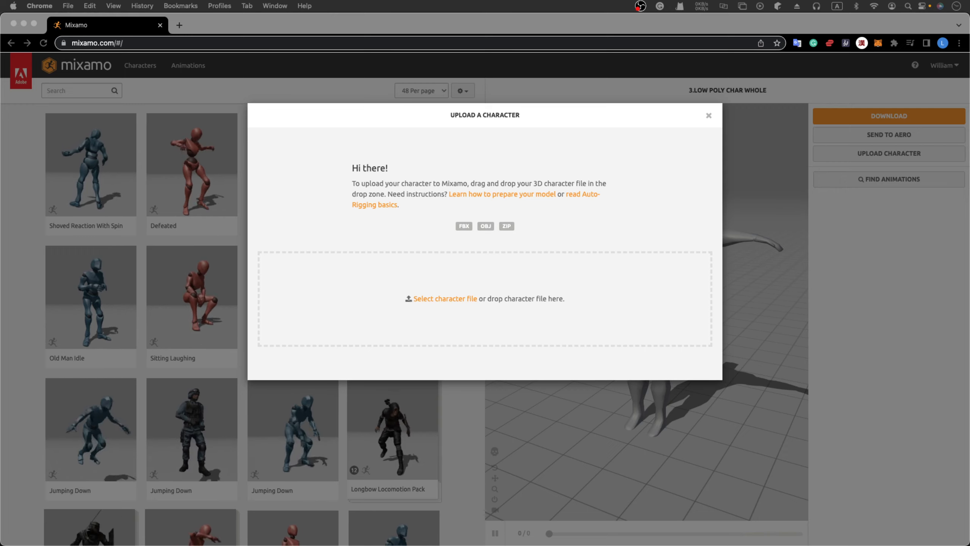
pyautogui.moveTo(413, 1); pyautogui.dragTo(470, 271)
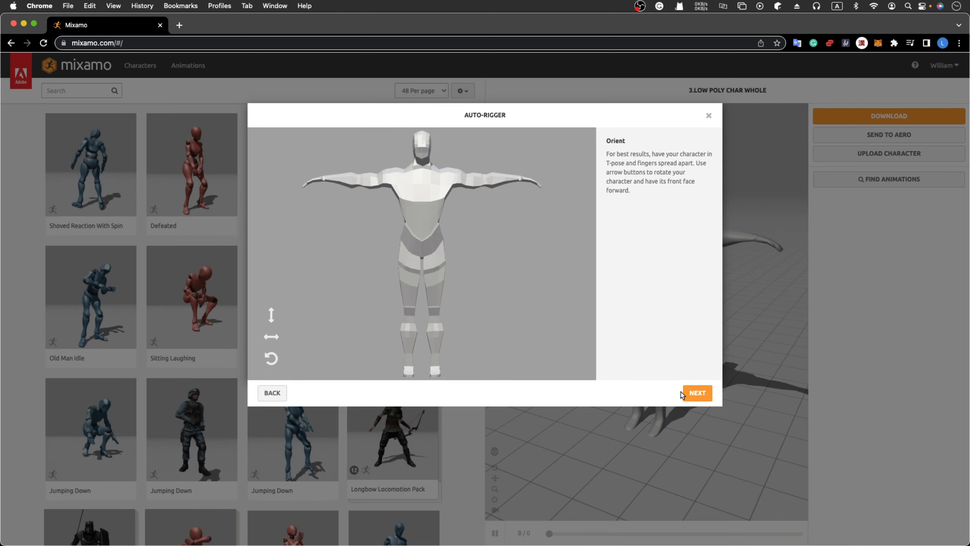
# Drag the chin, wrist, elbow, knee and groin markers onto the matching spots on the model.
pyautogui.click(697, 392)
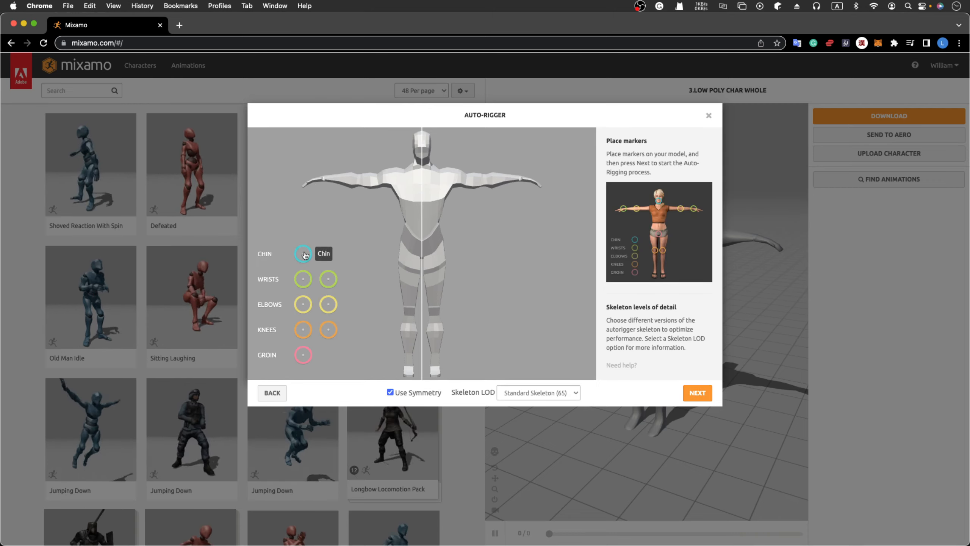
pyautogui.moveTo(303, 253)
pyautogui.mouseDown()
pyautogui.moveTo(423, 152)
pyautogui.moveTo(425, 163)
pyautogui.mouseUp()
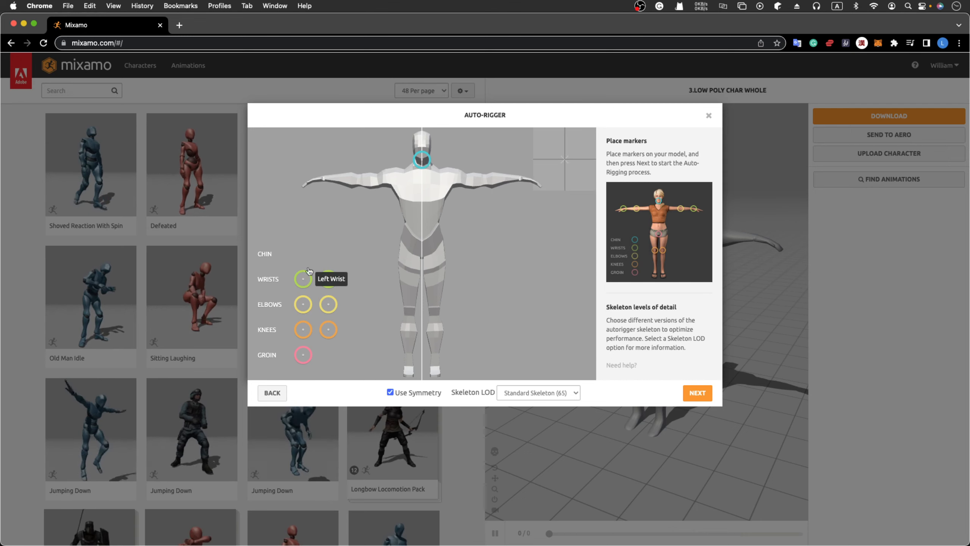
pyautogui.moveTo(304, 276)
pyautogui.mouseDown()
pyautogui.moveTo(346, 167)
pyautogui.moveTo(322, 181)
pyautogui.mouseUp()
pyautogui.moveTo(302, 308); pyautogui.dragTo(359, 181)
pyautogui.moveTo(302, 329)
pyautogui.mouseDown()
pyautogui.moveTo(410, 334)
pyautogui.moveTo(408, 320)
pyautogui.mouseUp()
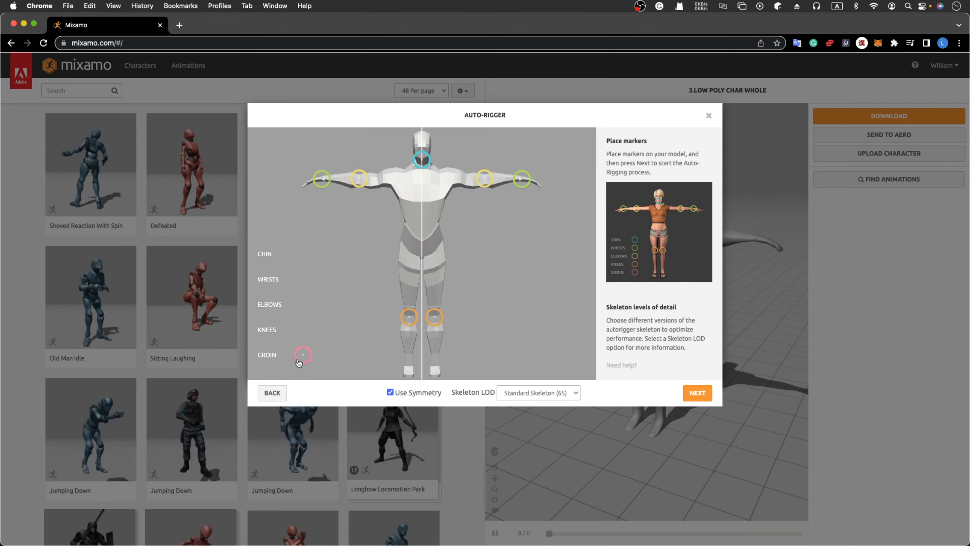
pyautogui.moveTo(303, 354)
pyautogui.mouseDown()
pyautogui.moveTo(433, 271)
pyautogui.moveTo(422, 260)
pyautogui.mouseUp()
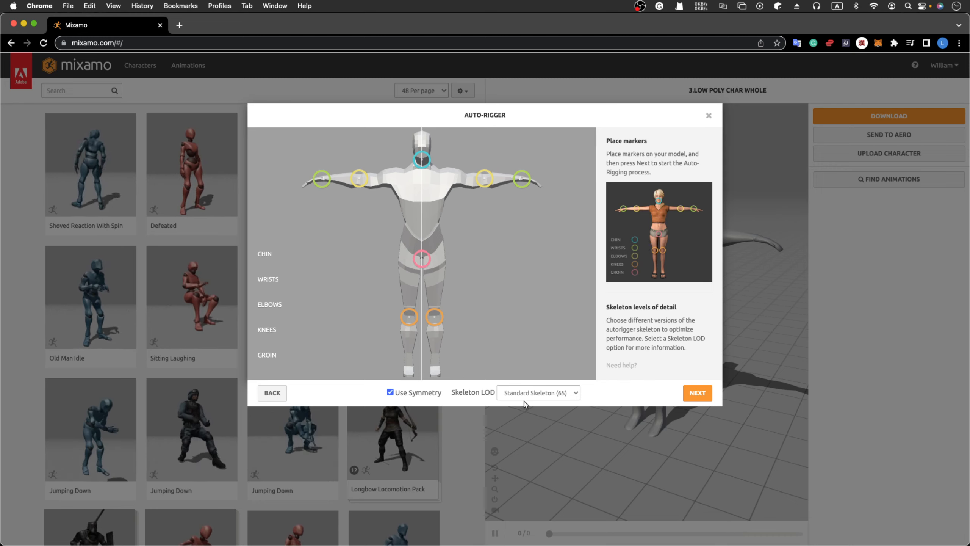
# Pick the 2 Chain Fingers (41) skeleton, run auto-rigging and accept the rigged character.
pyautogui.click(554, 397)
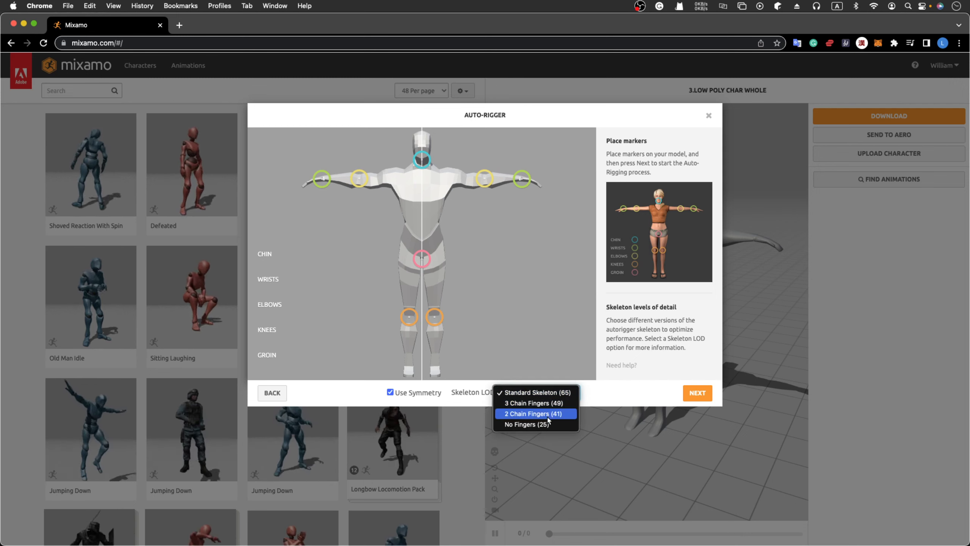
pyautogui.click(550, 415)
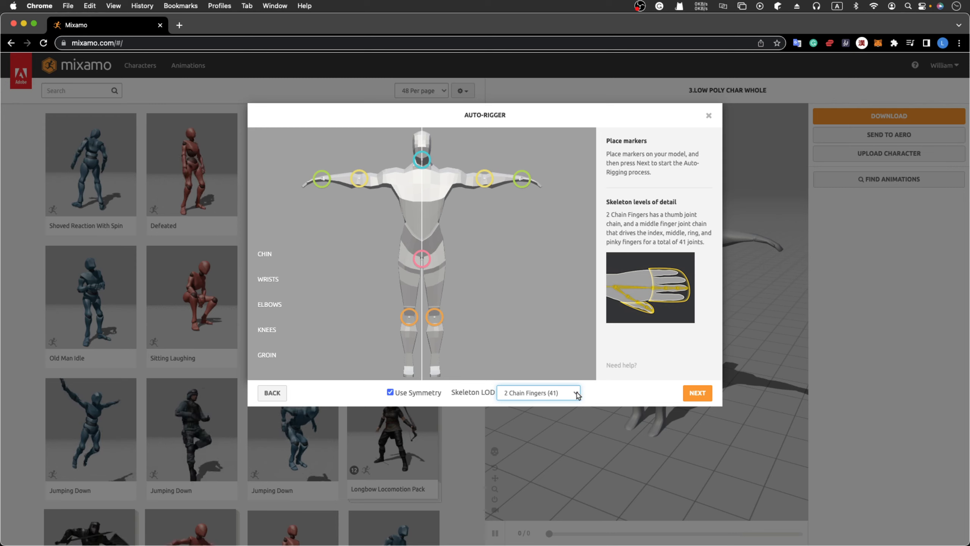
pyautogui.click(701, 394)
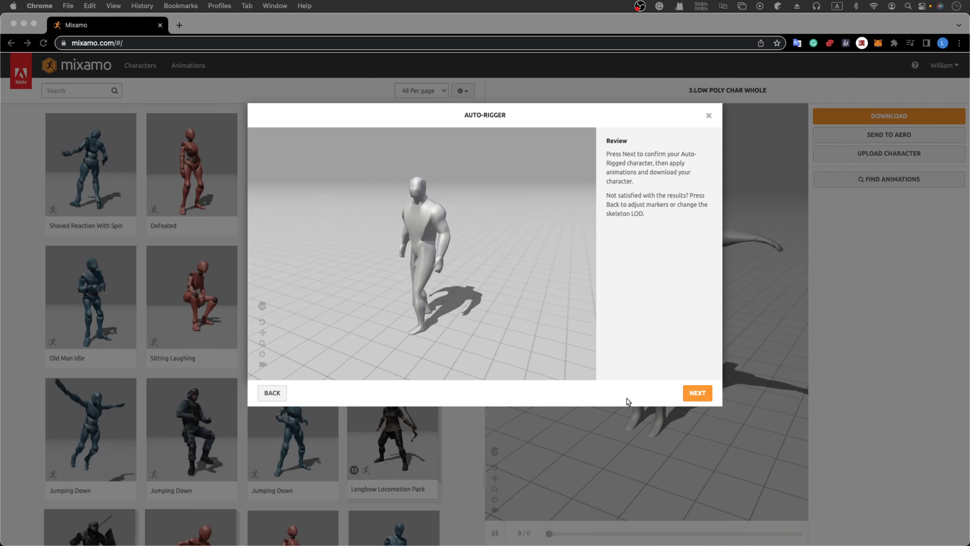
pyautogui.click(692, 399)
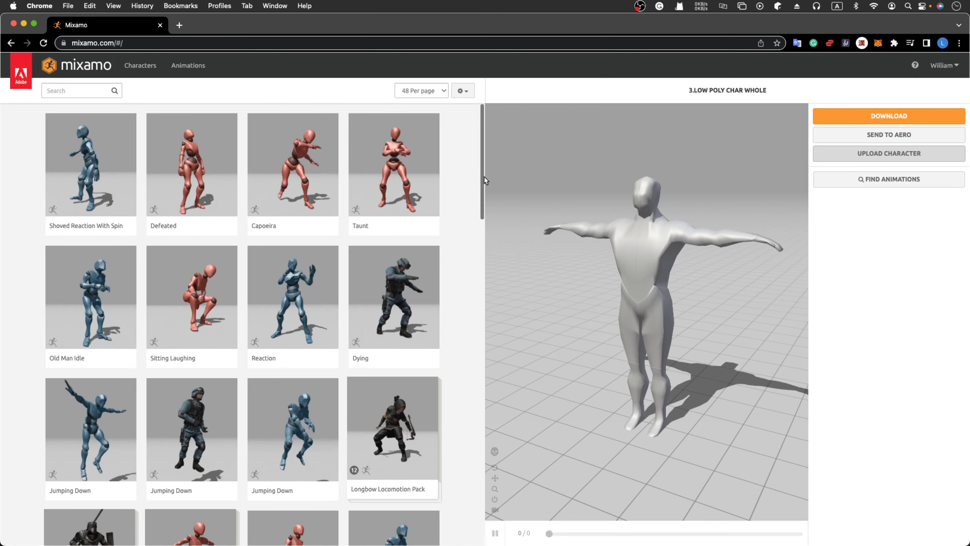
# Preview Jumping Down on the character, then search the animation library for 'walking'.
pyautogui.click(316, 417)
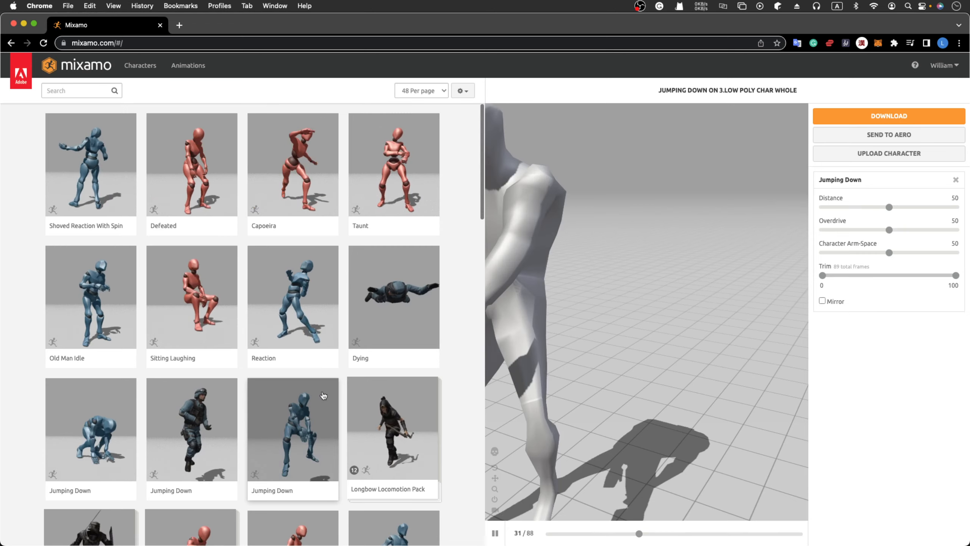
pyautogui.scroll(-7, 335, 384)
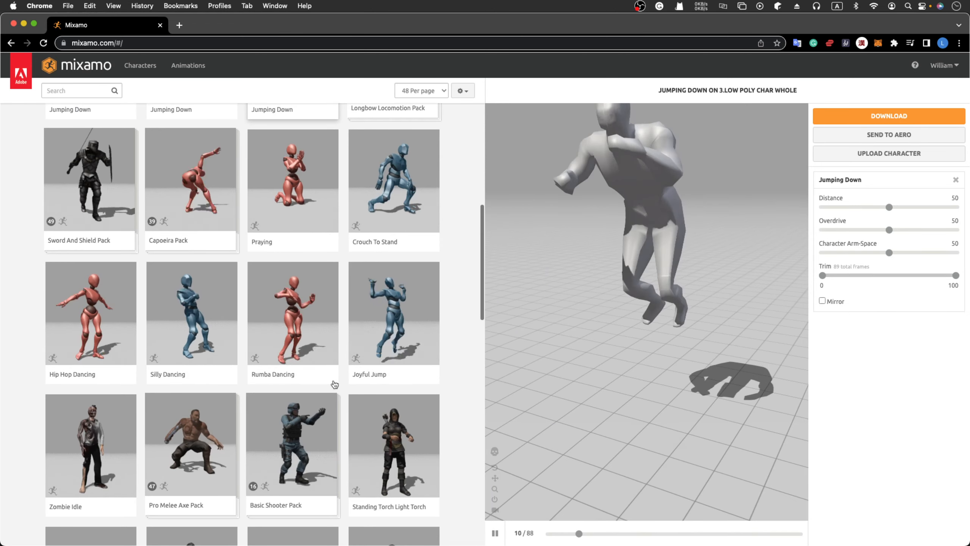
pyautogui.scroll(-8, 233, 259)
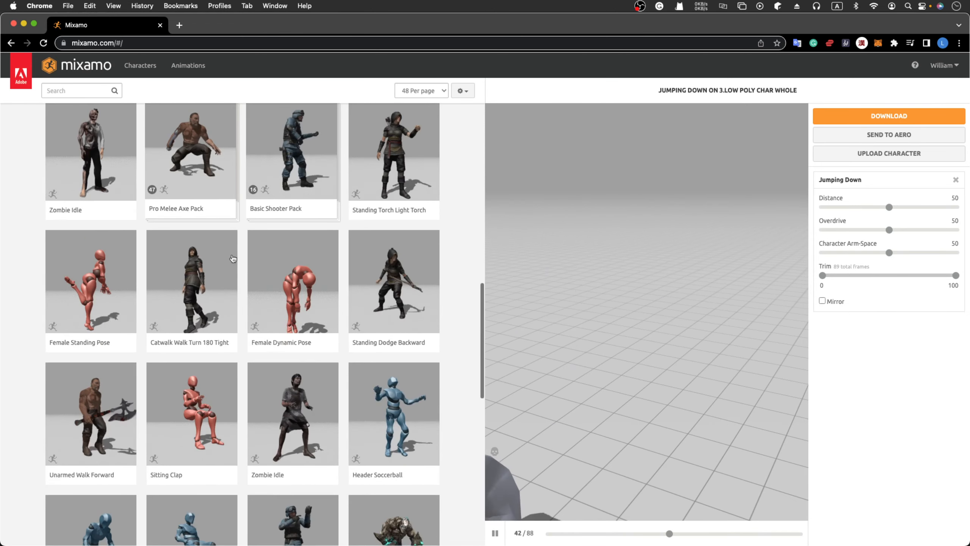
pyautogui.click(88, 91)
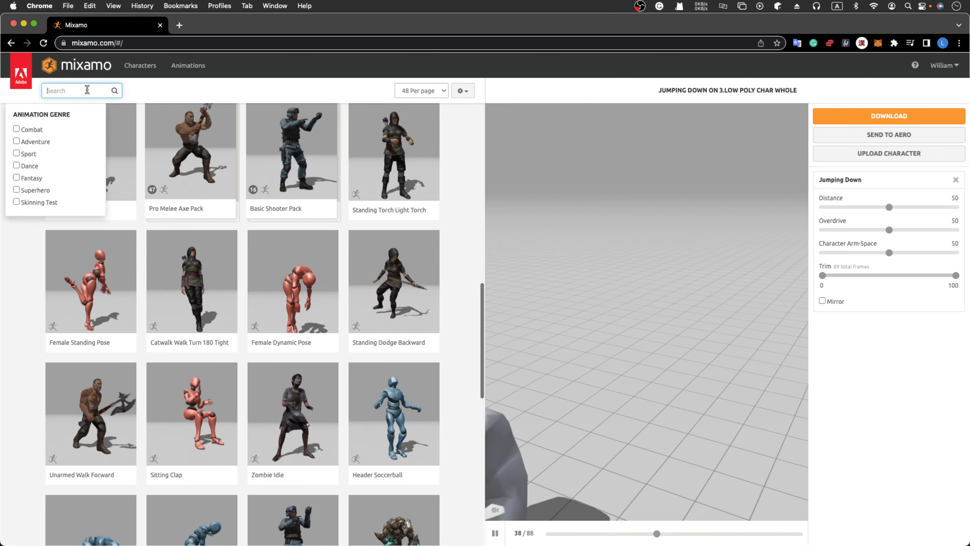
pyautogui.write('walking')
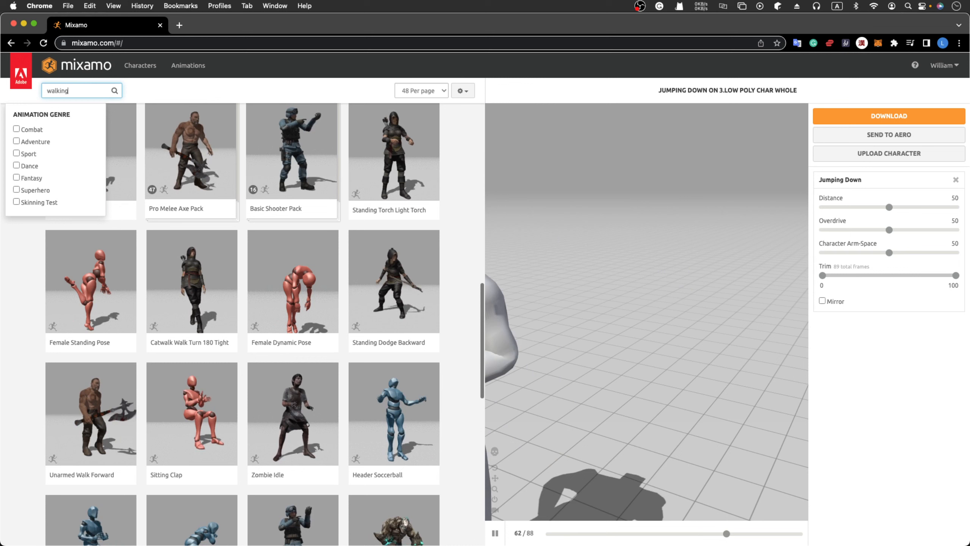
pyautogui.press('Return')
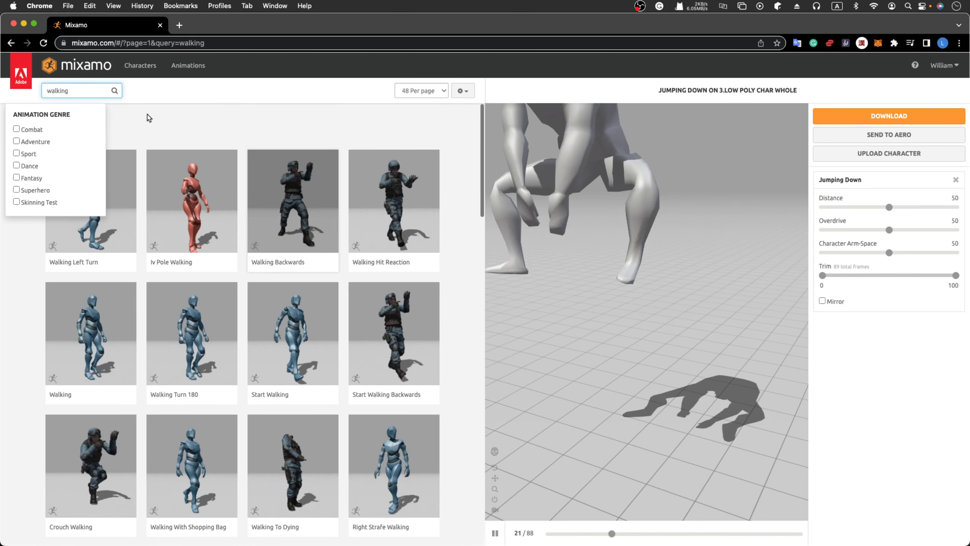
# Apply a Walking animation from the results with In Place turned on.
pyautogui.click(150, 117)
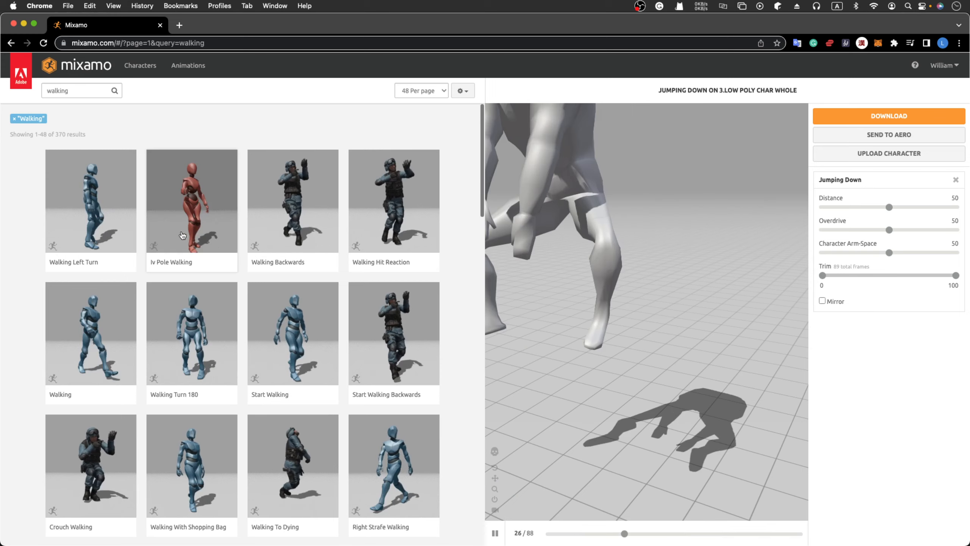
pyautogui.click(102, 338)
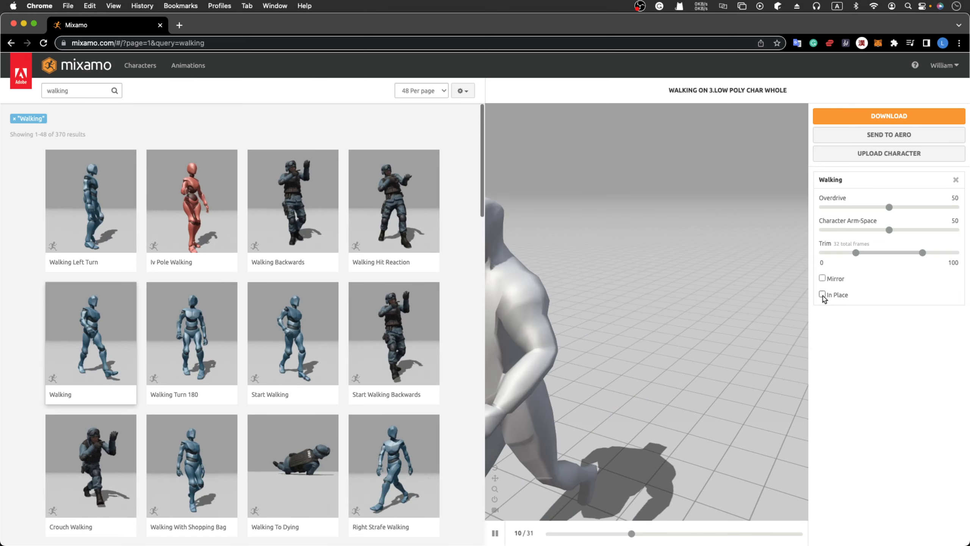
pyautogui.click(822, 294)
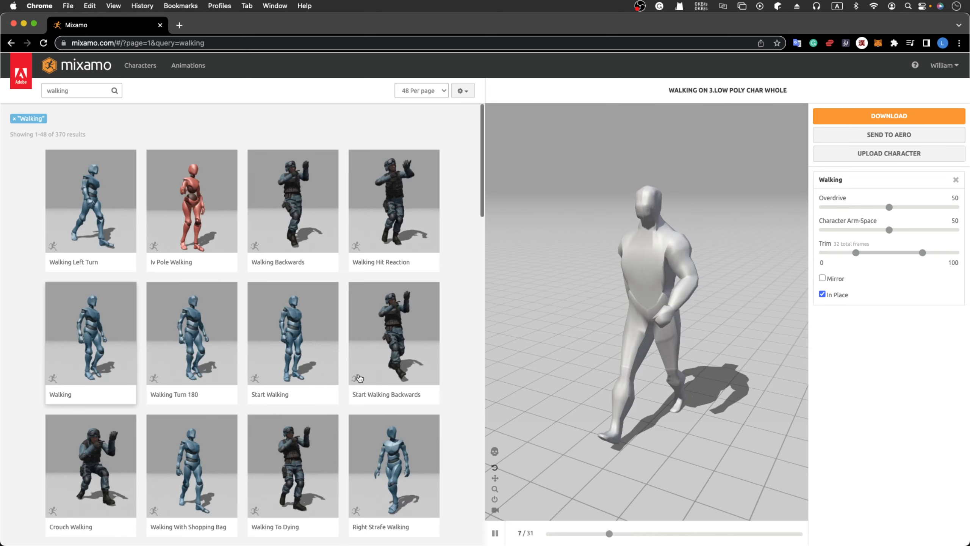
# Switch to the other 31-frame Walking animation and keep it In Place.
pyautogui.scroll(-3, 358, 378)
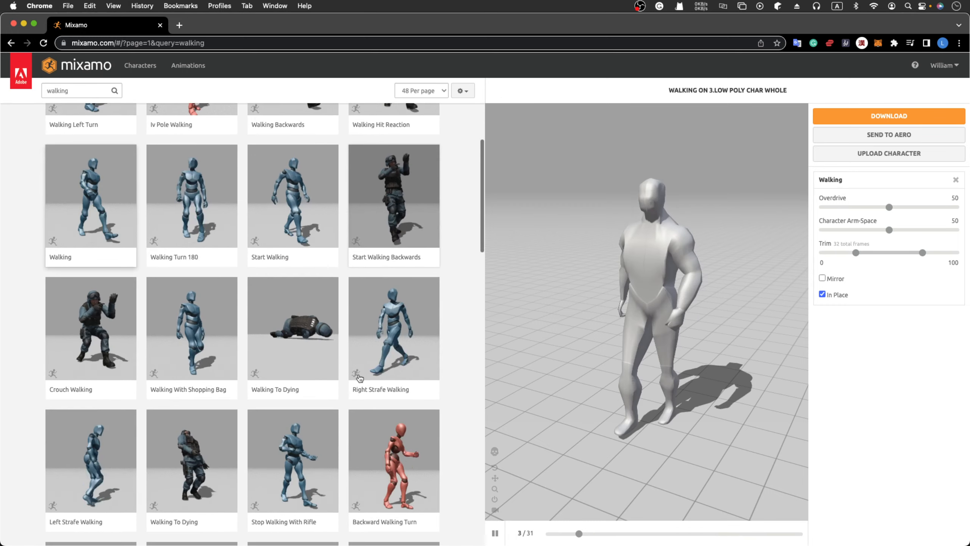
pyautogui.scroll(-1, 359, 378)
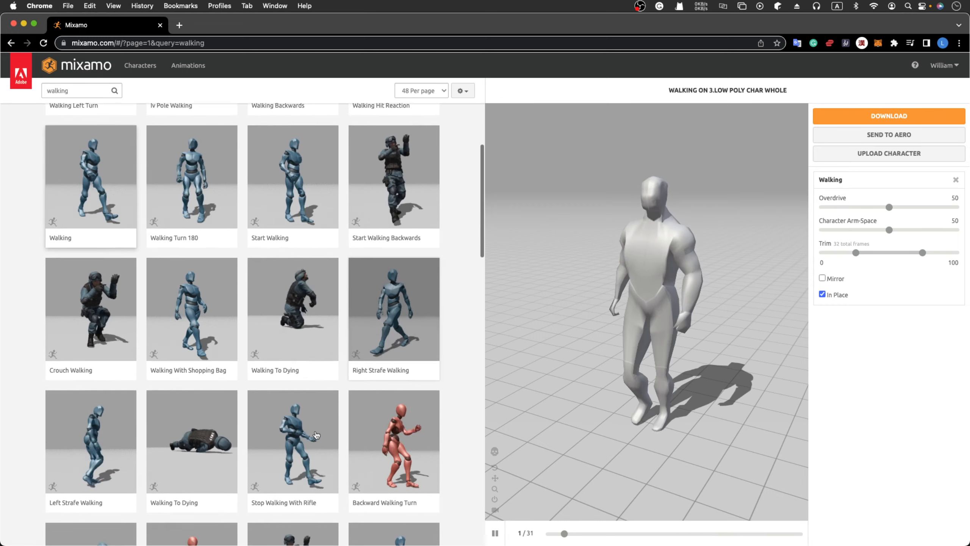
pyautogui.scroll(-3, 315, 440)
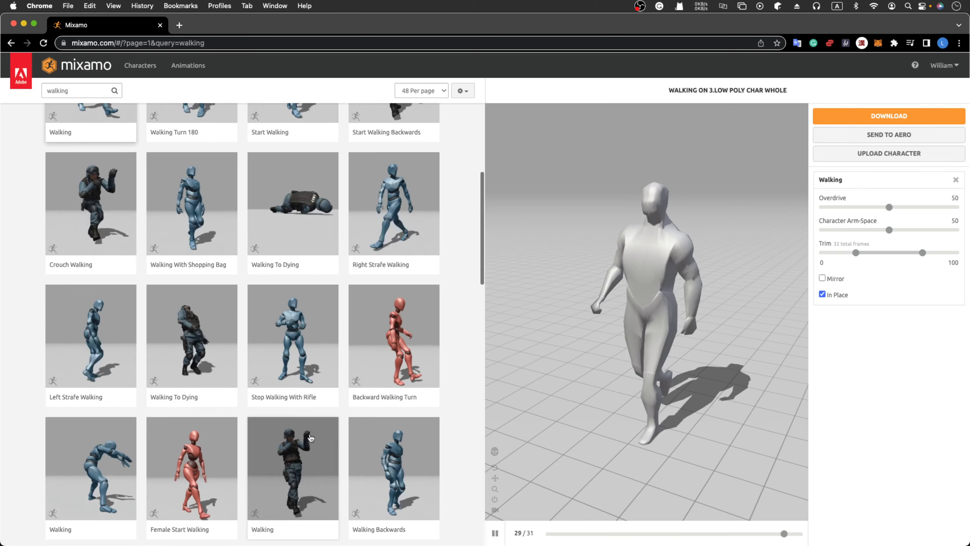
pyautogui.scroll(-2, 311, 438)
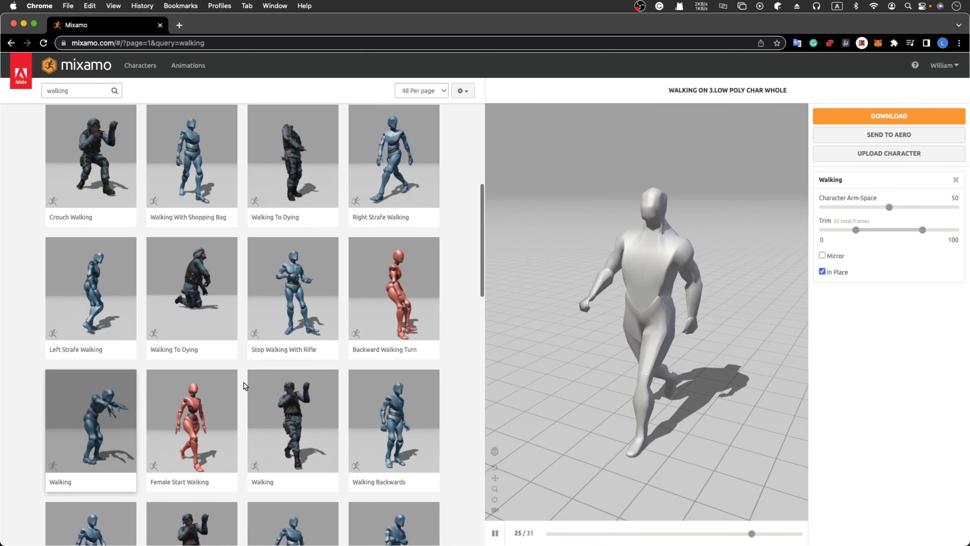
pyautogui.click(104, 416)
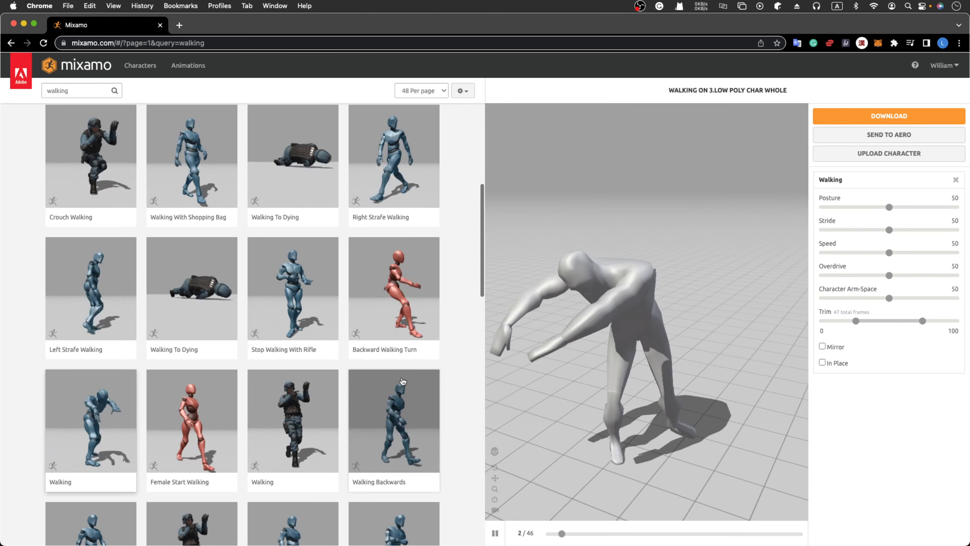
pyautogui.scroll(-3, 401, 382)
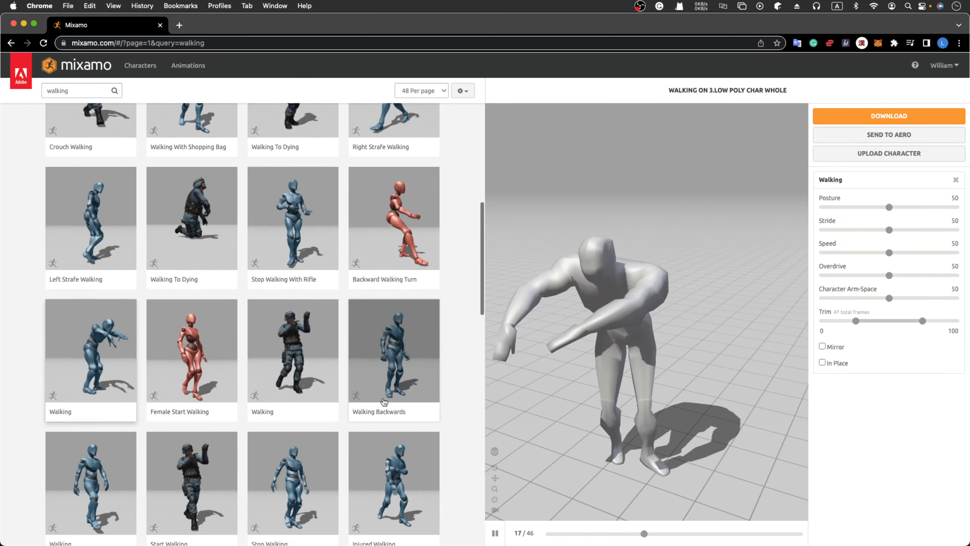
pyautogui.scroll(-2, 384, 402)
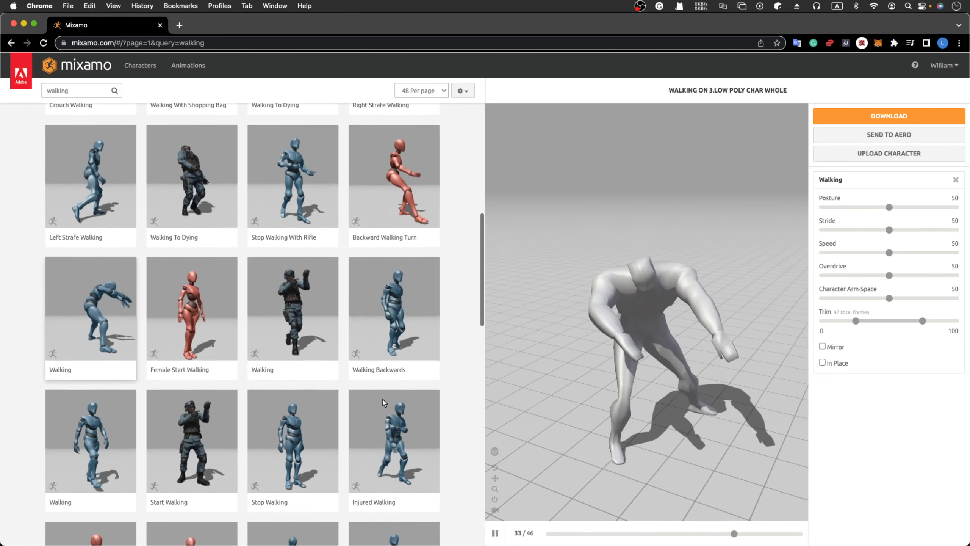
pyautogui.scroll(-6, 384, 402)
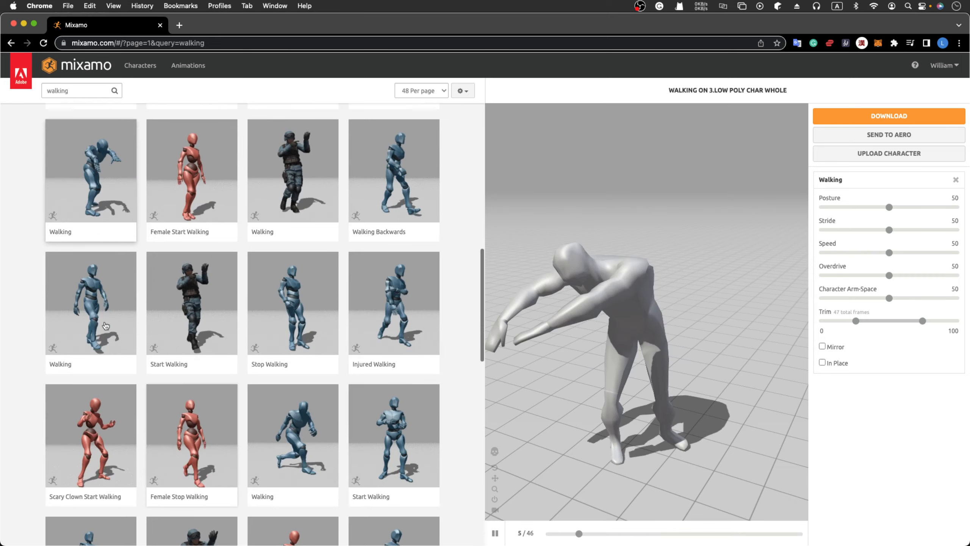
pyautogui.click(114, 327)
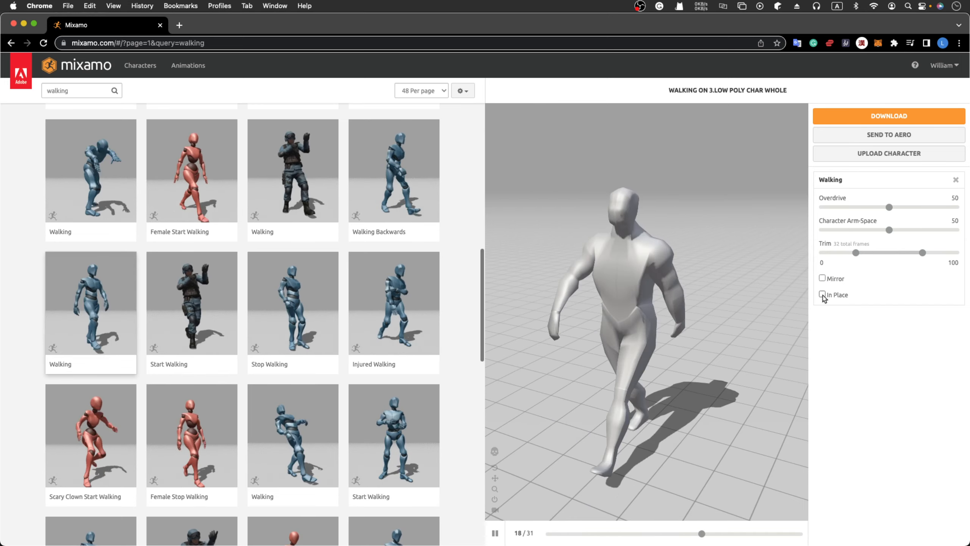
pyautogui.click(822, 294)
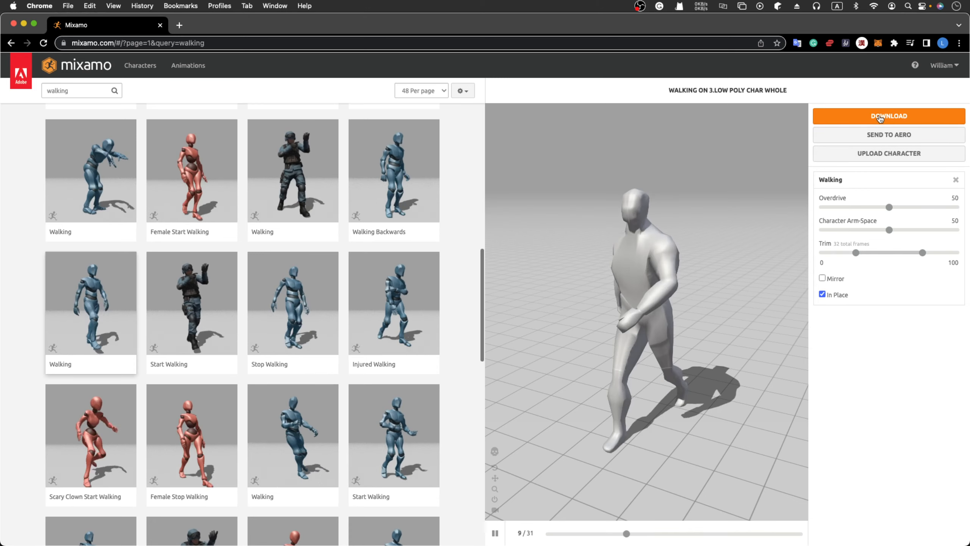
# Download the walk as Walking.fbx in FBX Binary with skin at 30 fps.
pyautogui.click(879, 117)
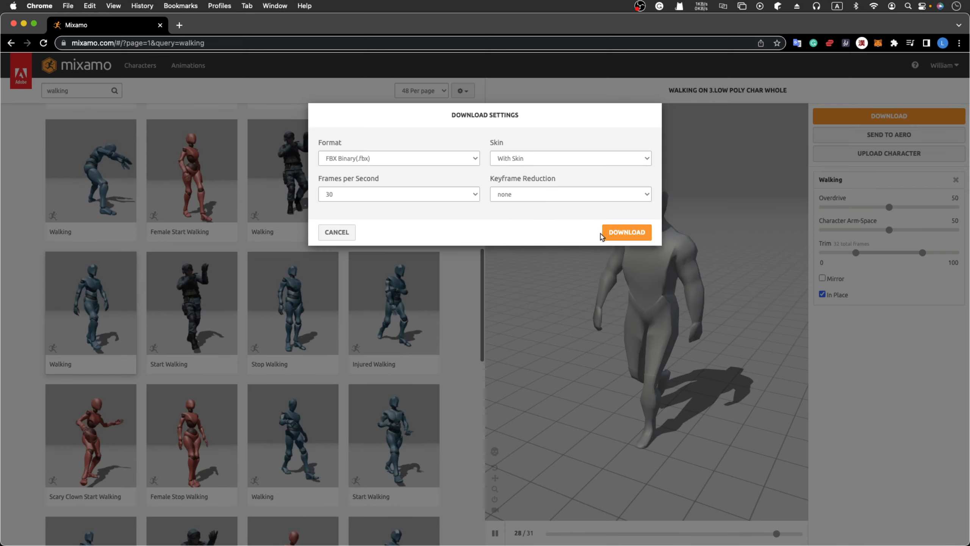
pyautogui.click(627, 232)
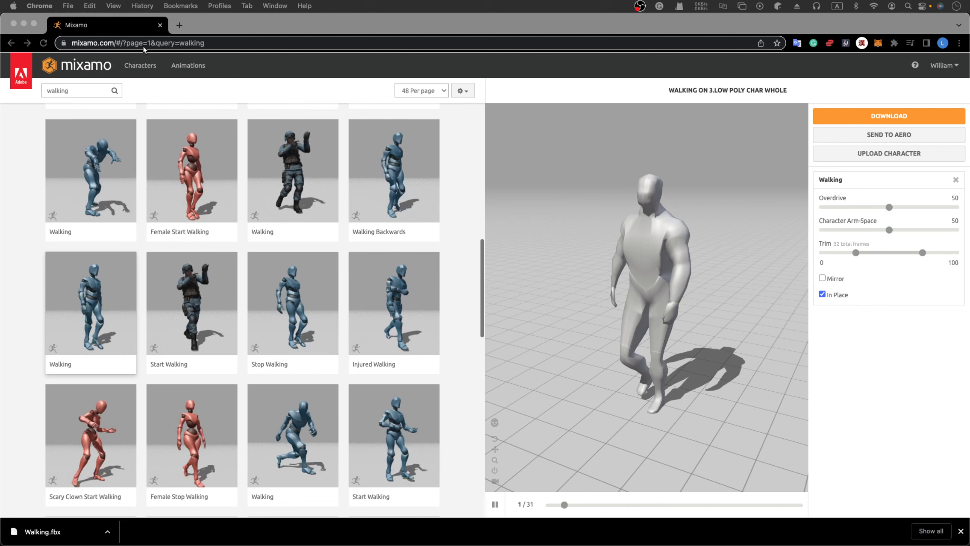
# Close Chrome and import Walking.fbx into the Blender scene as FBX.
pyautogui.click(160, 26)
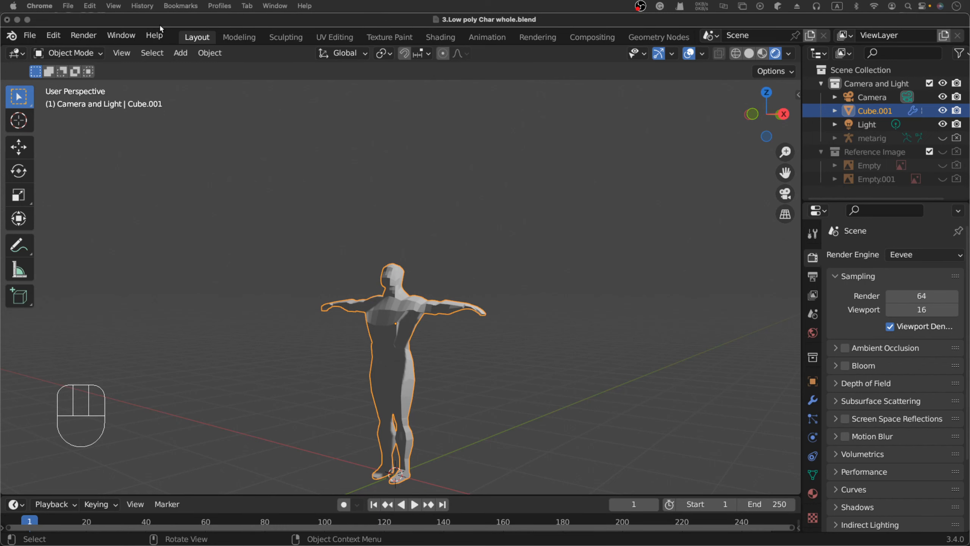
pyautogui.click(252, 29)
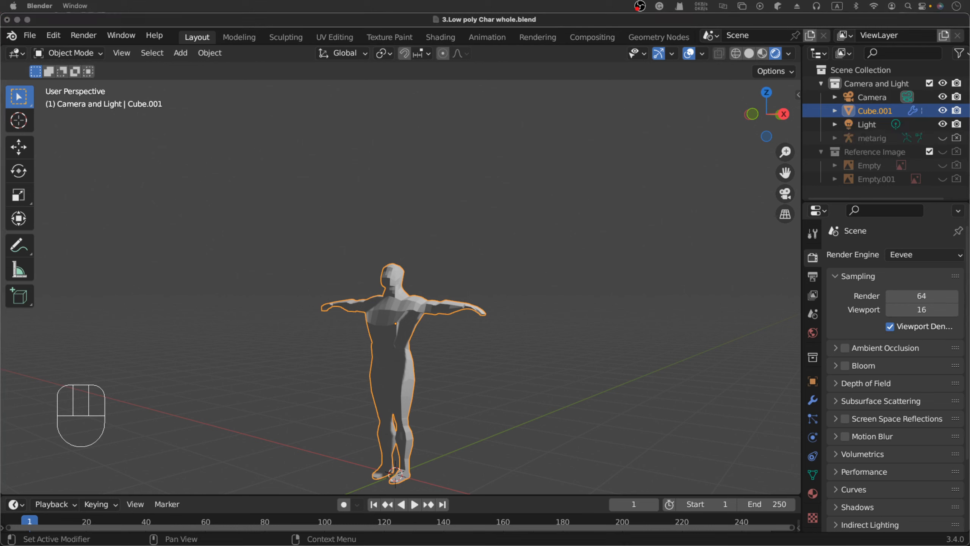
pyautogui.click(30, 35)
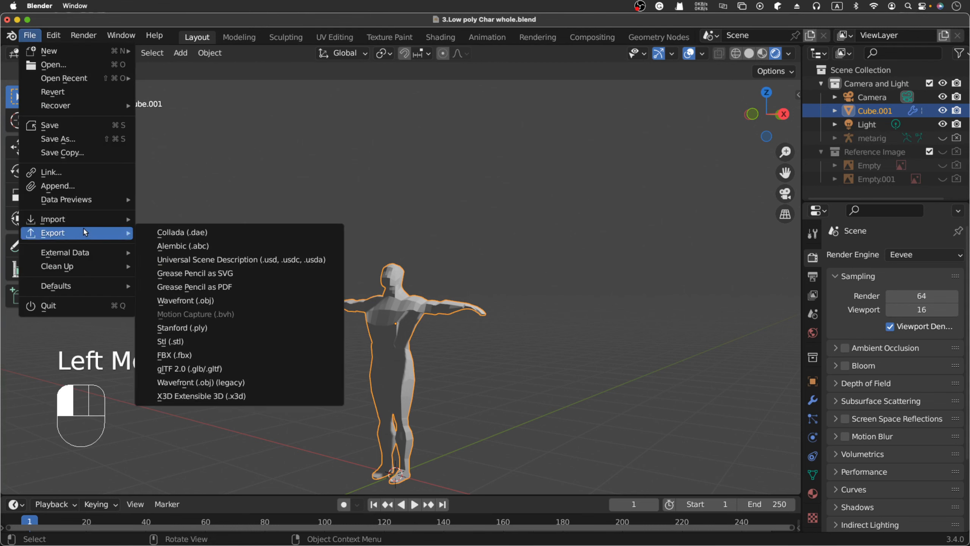
pyautogui.moveTo(102, 224)
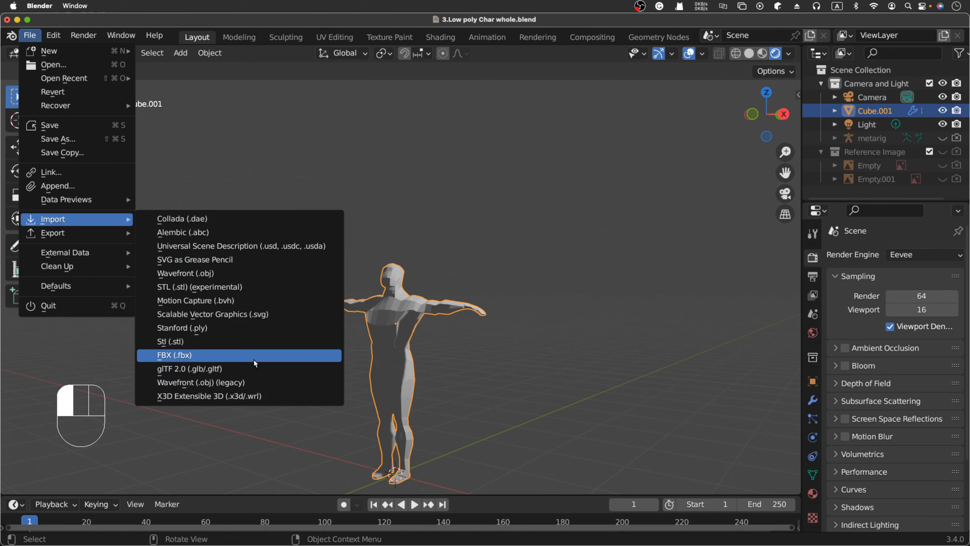
pyautogui.click(253, 355)
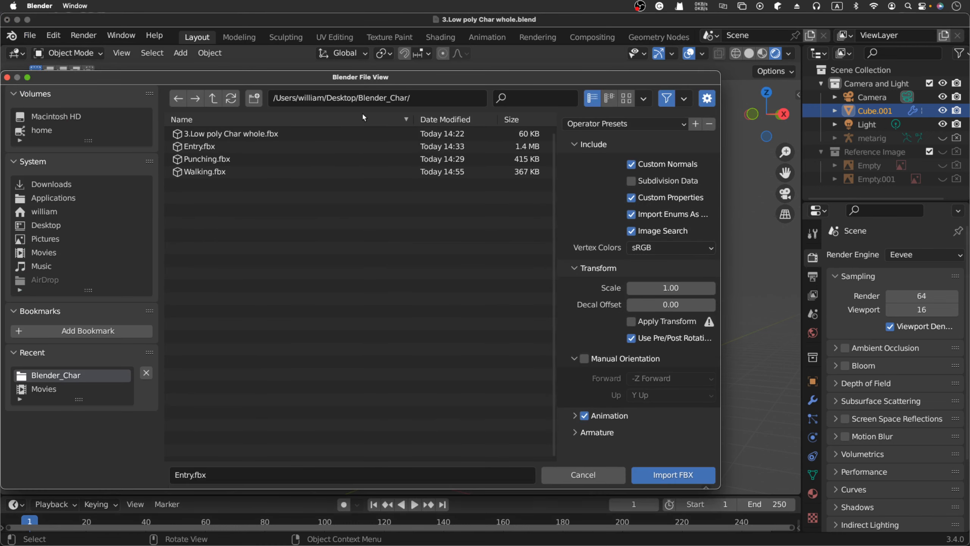
pyautogui.click(216, 172)
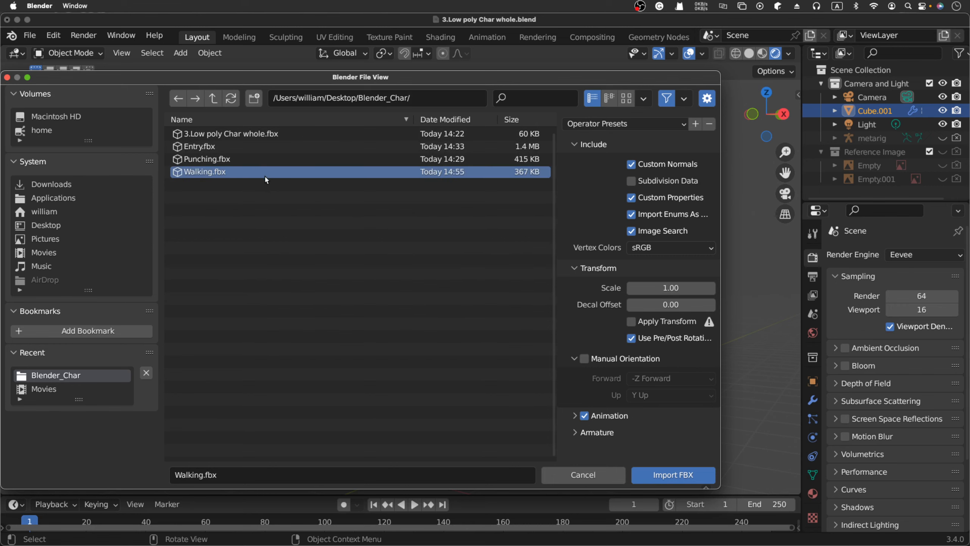
pyautogui.click(663, 478)
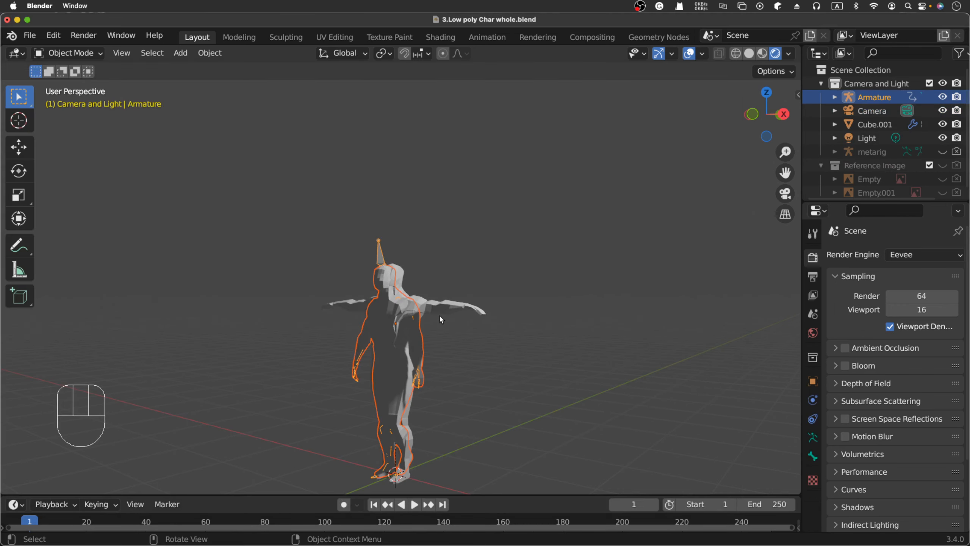
# Hide the imported Armature and the Cube.001 character in the viewport.
pyautogui.click(943, 97)
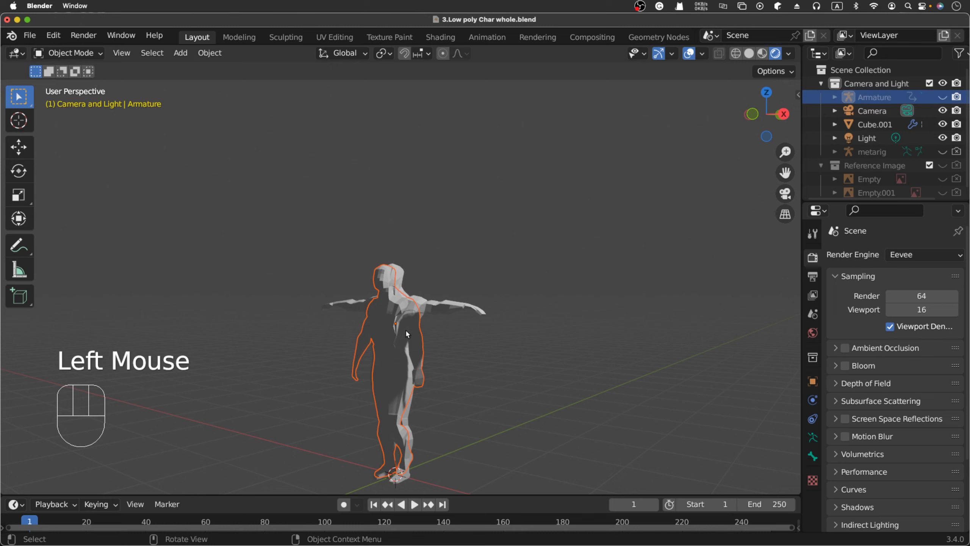
pyautogui.click(866, 125)
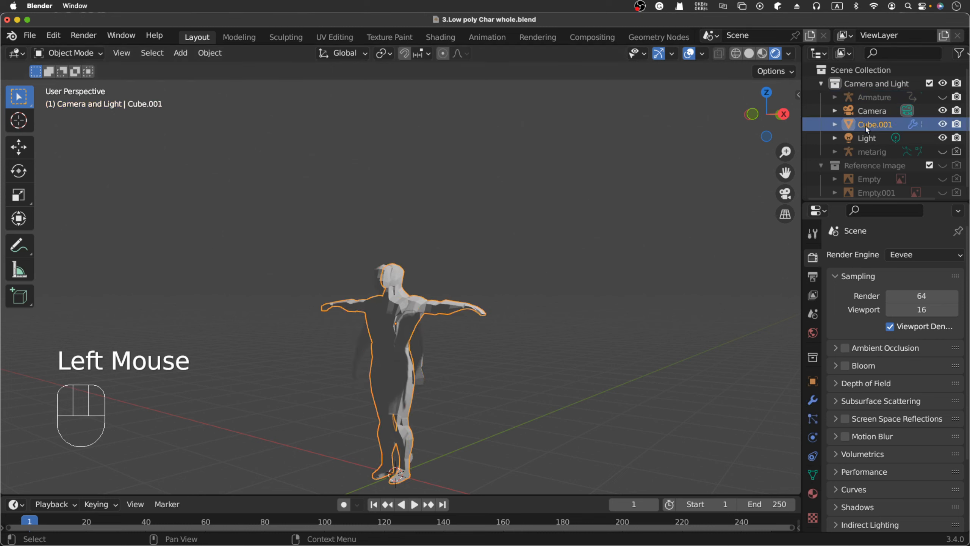
pyautogui.click(942, 125)
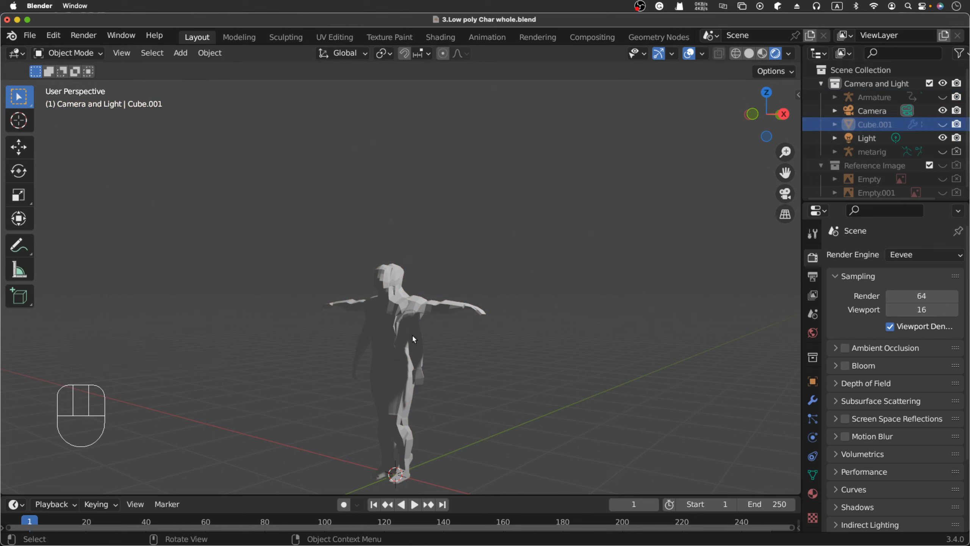
# Select the Cube mesh and exclude the Reference Image collection from the view layer.
pyautogui.click(441, 314)
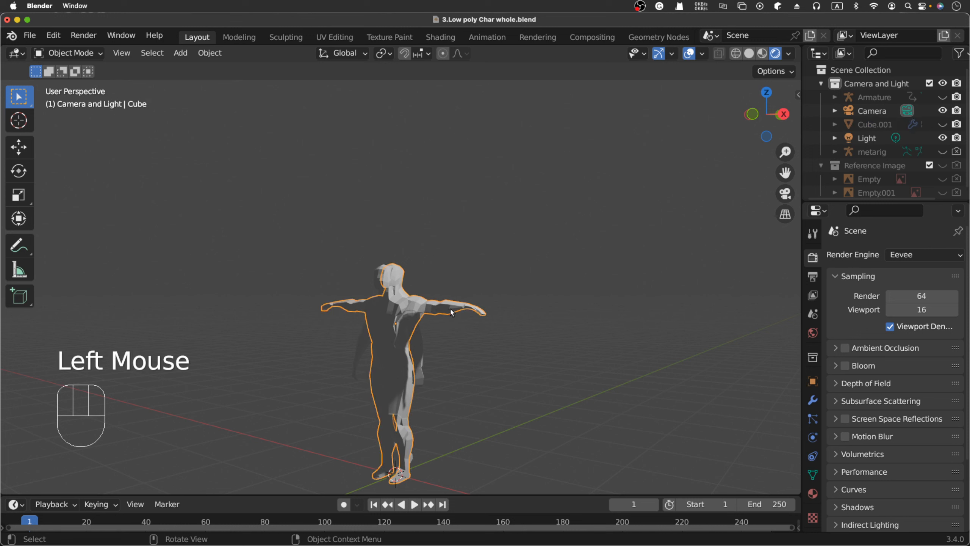
pyautogui.scroll(-4, 920, 157)
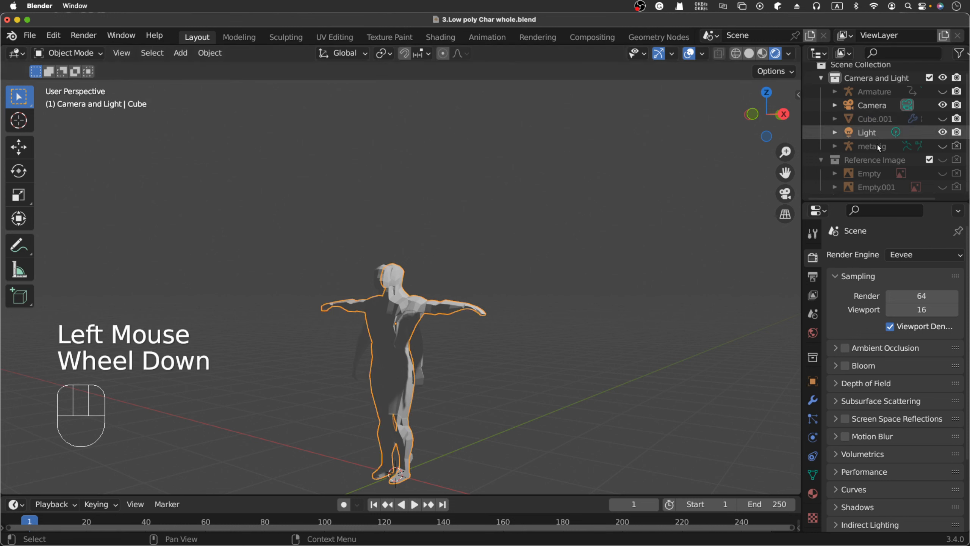
pyautogui.click(929, 161)
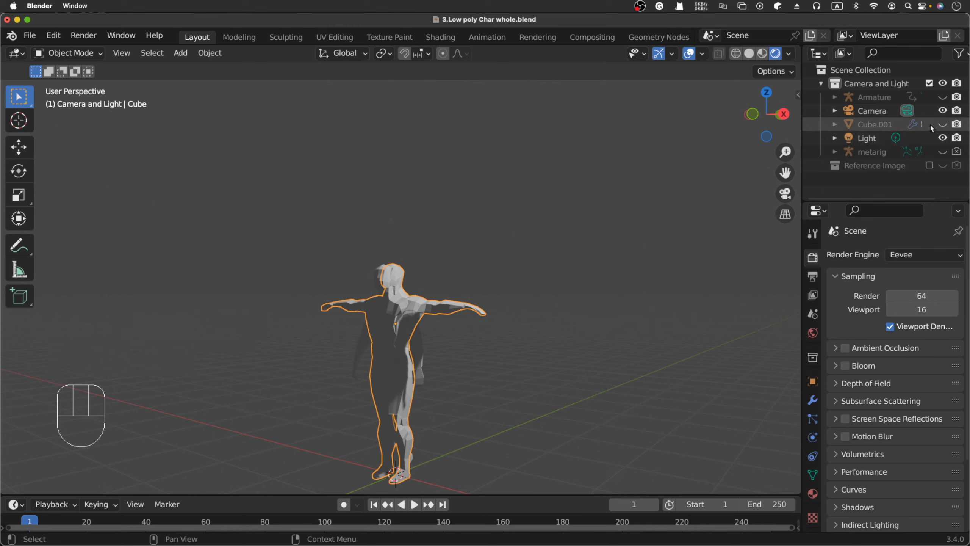
pyautogui.scroll(2, 929, 122)
pyautogui.scroll(-3, 929, 123)
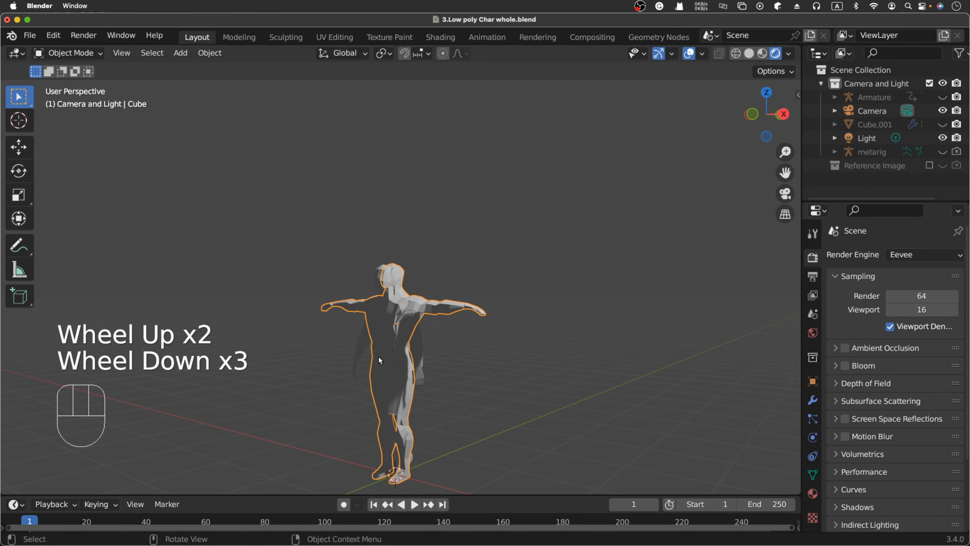
# Move the Cube character about 9.6 m along negative X, away from the walker, then deselect it.
pyautogui.press('g')
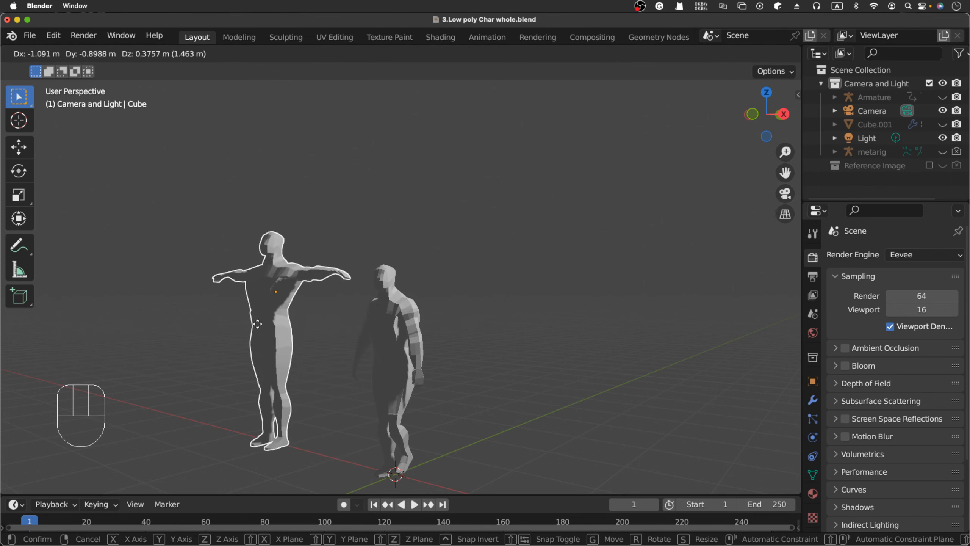
pyautogui.press('x')
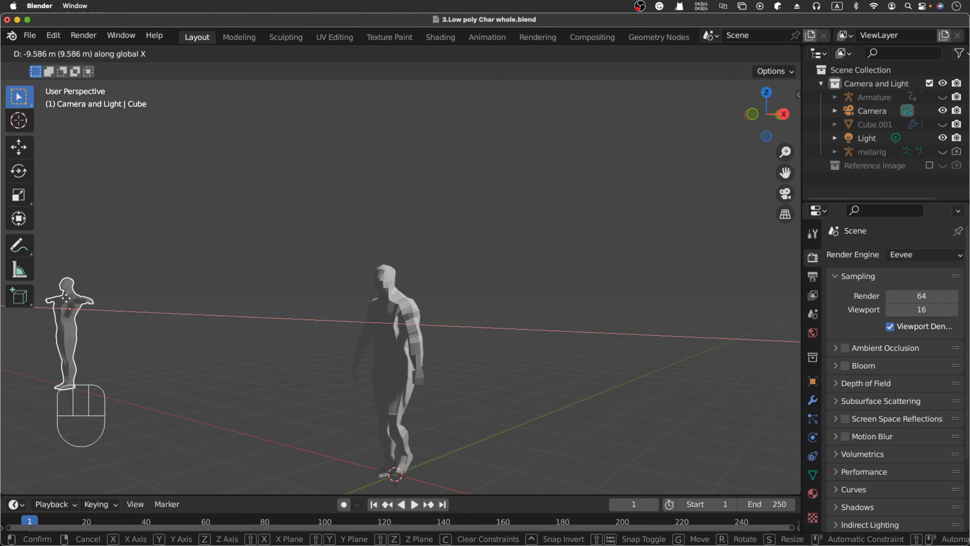
pyautogui.click(93, 309)
pyautogui.click(503, 347)
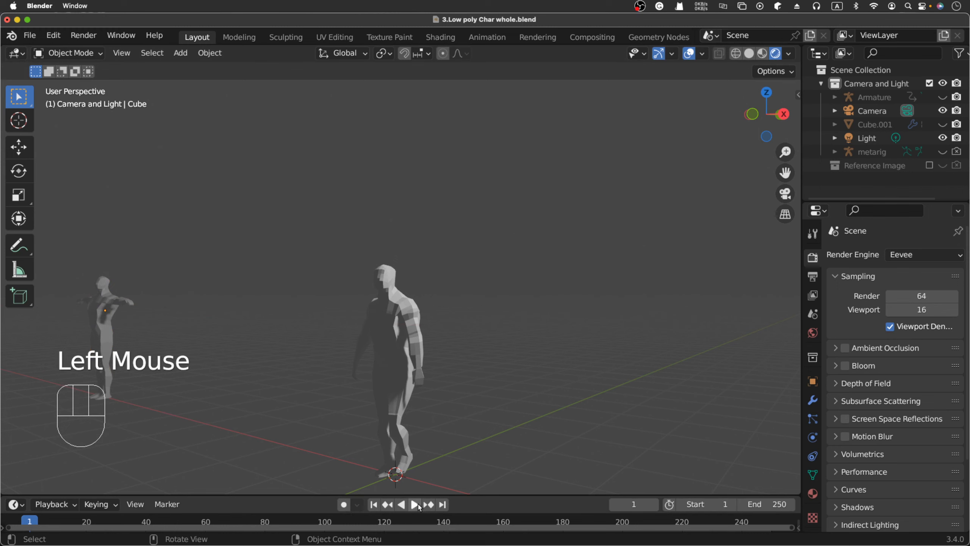
pyautogui.scroll(-3, 453, 430)
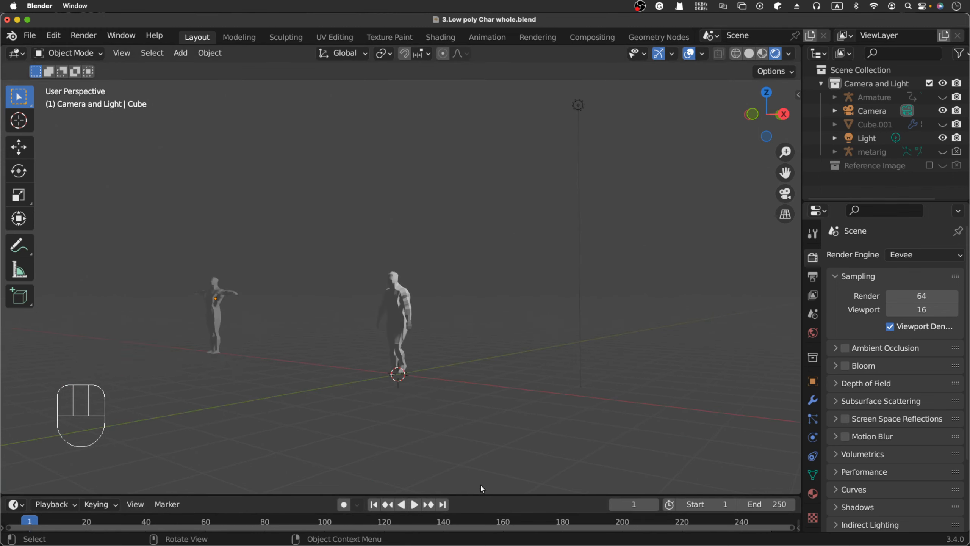
# Start the walk playback and drag the timeline border up to enlarge the timeline.
pyautogui.click(419, 510)
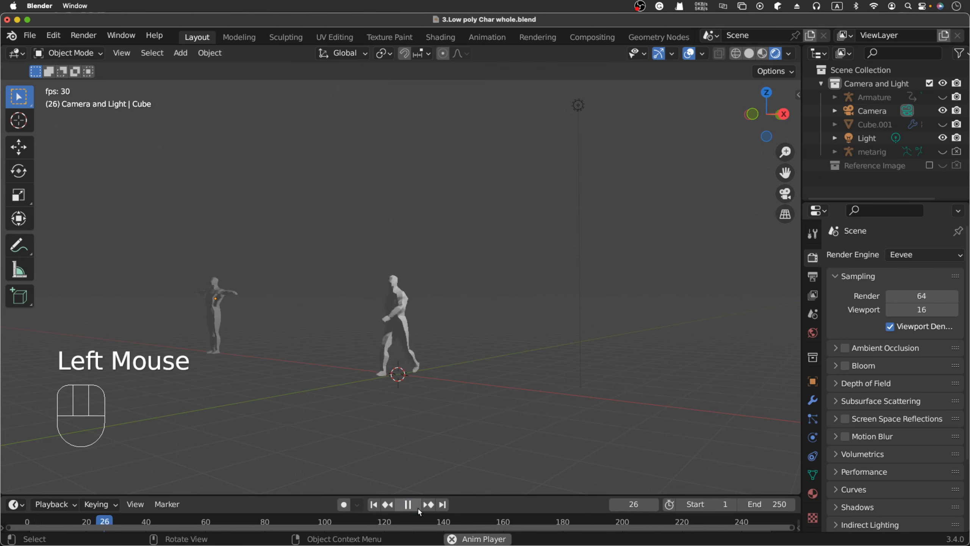
pyautogui.scroll(1, 404, 311)
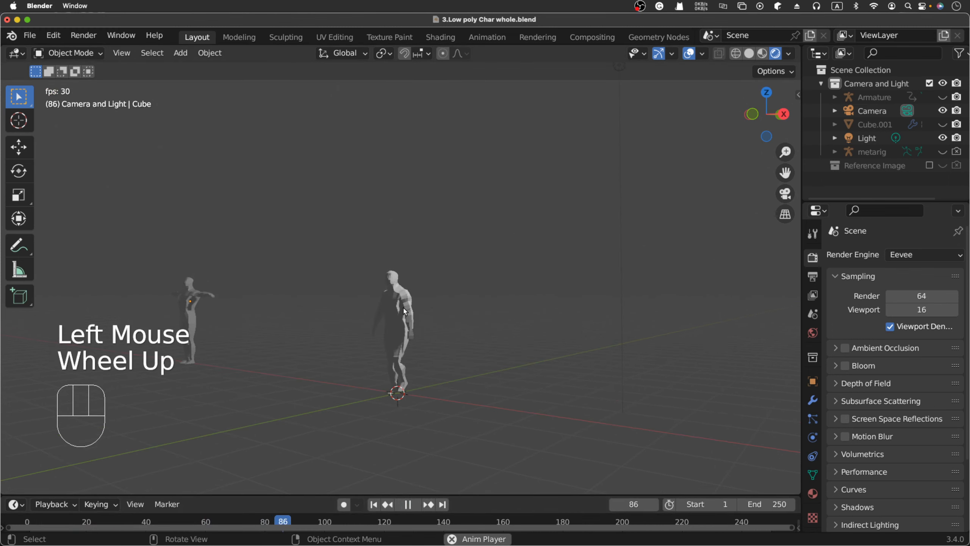
pyautogui.scroll(-1, 404, 312)
pyautogui.scroll(2, 405, 312)
pyautogui.scroll(-2, 404, 311)
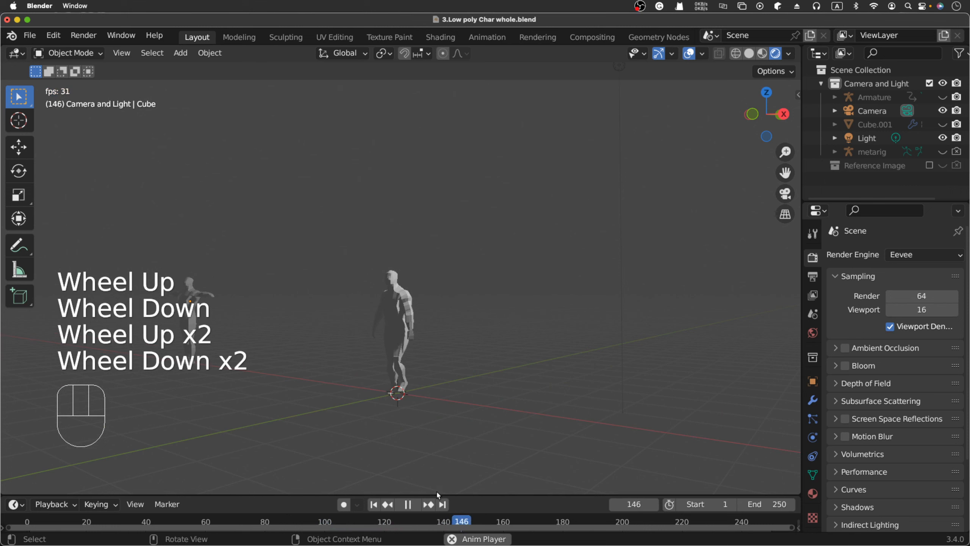
pyautogui.moveTo(437, 496); pyautogui.dragTo(458, 383)
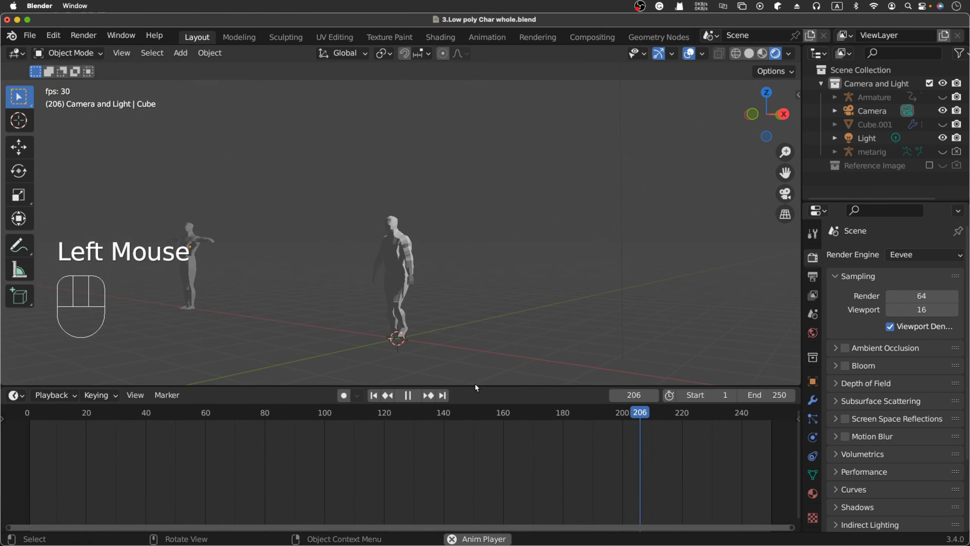
# Stop playback, rewind to frame 1, replay the walk, and return to frame 1.
pyautogui.press('space')
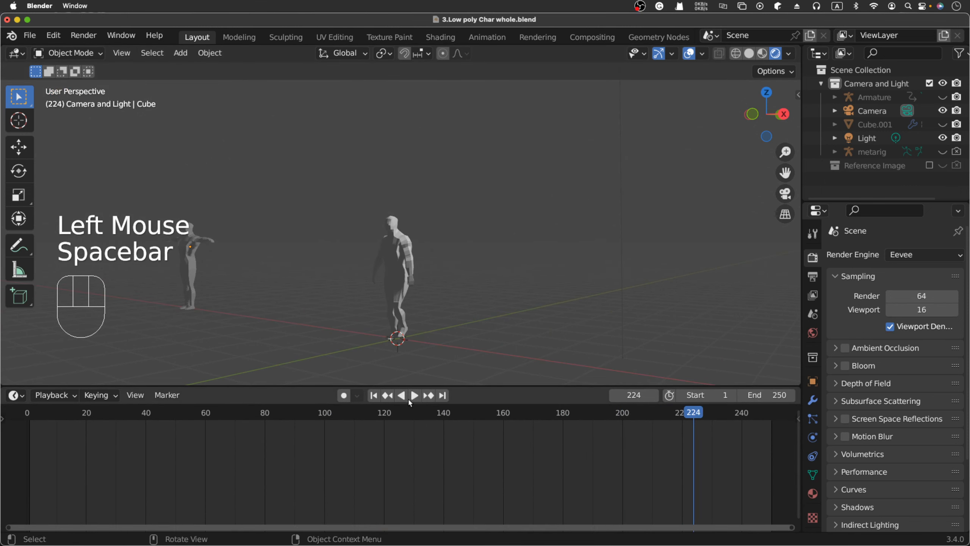
pyautogui.click(379, 398)
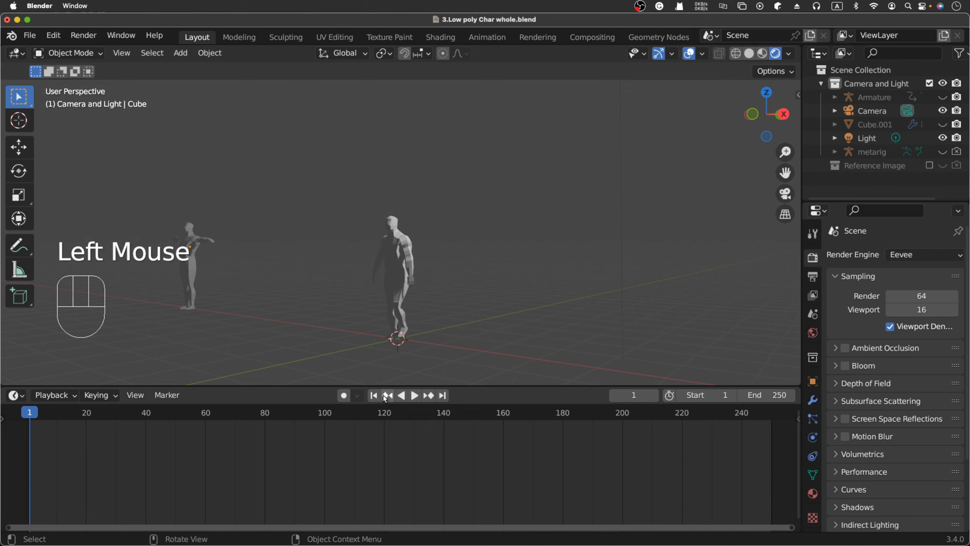
pyautogui.click(385, 398)
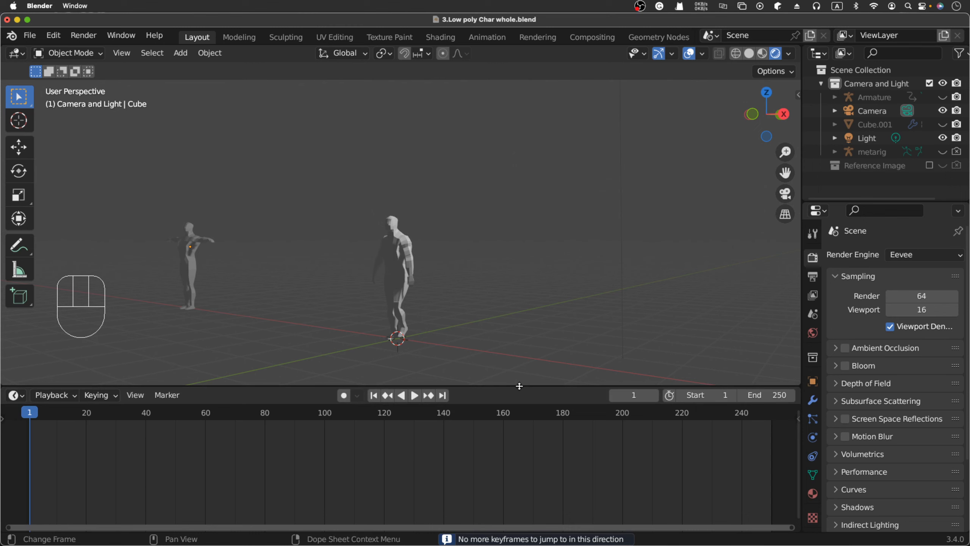
pyautogui.press('space')
pyautogui.press('space')
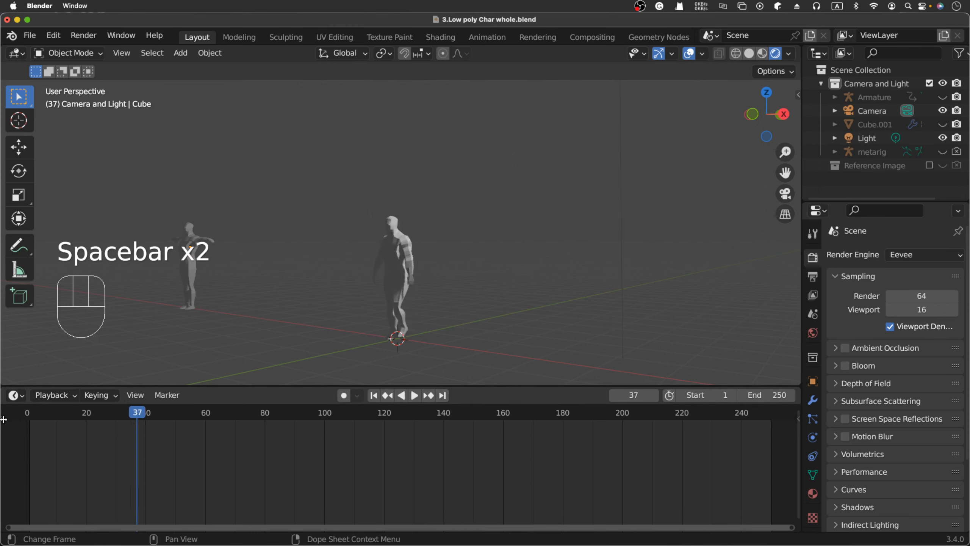
pyautogui.click(374, 396)
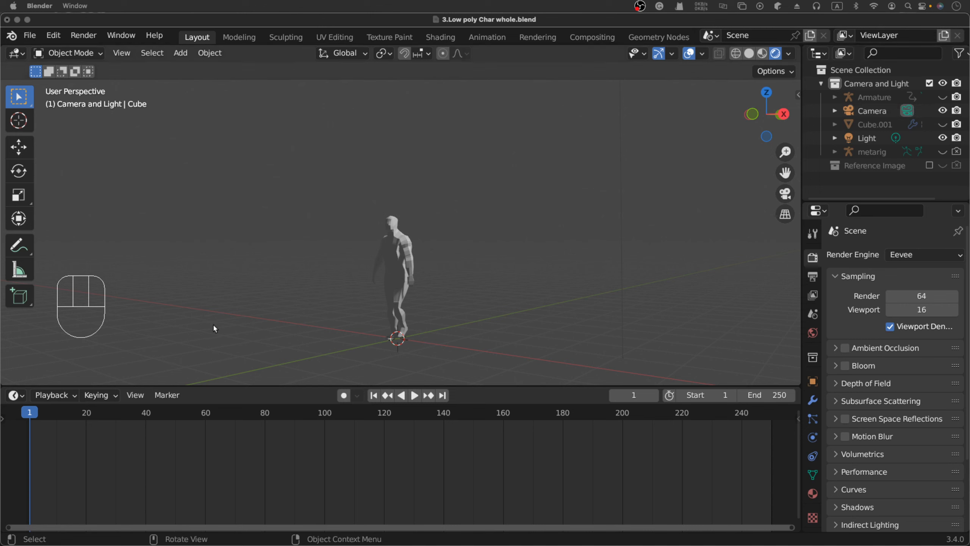
# Check the Keying menu and editor-type list, keeping the bottom area as a Timeline.
pyautogui.click(67, 398)
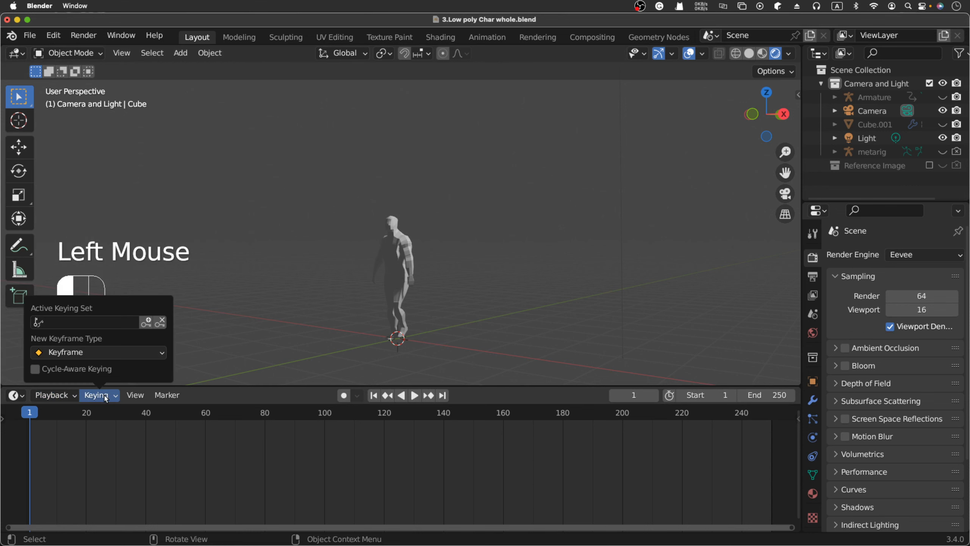
pyautogui.click(16, 395)
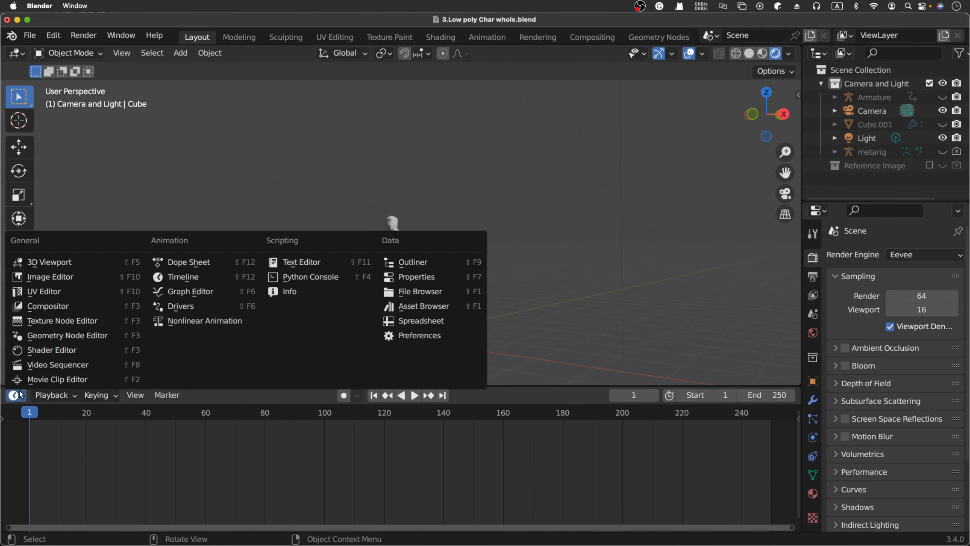
pyautogui.click(175, 281)
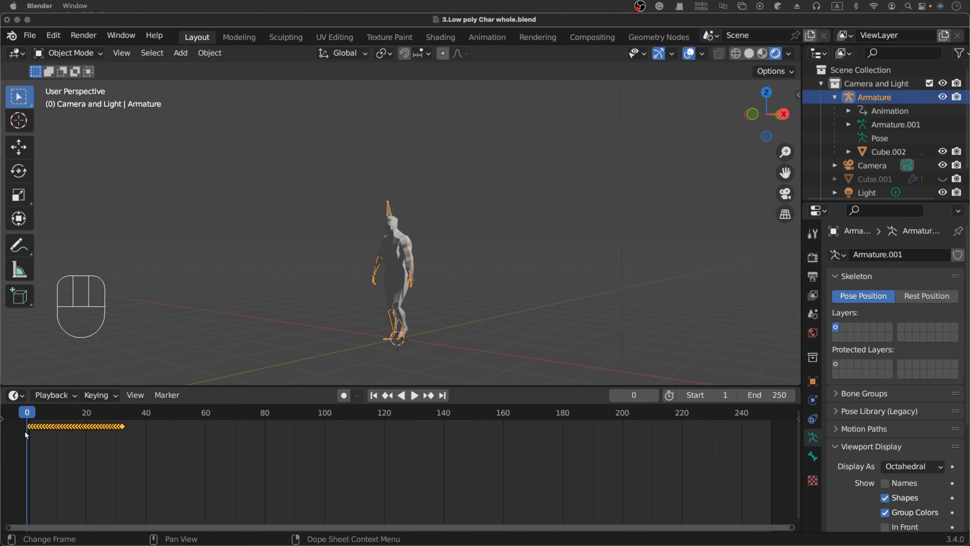
# Deselect the imported keyframes, scrub forward, and toggle Armature.001's visibility off and on.
pyautogui.click(30, 437)
pyautogui.click(35, 436)
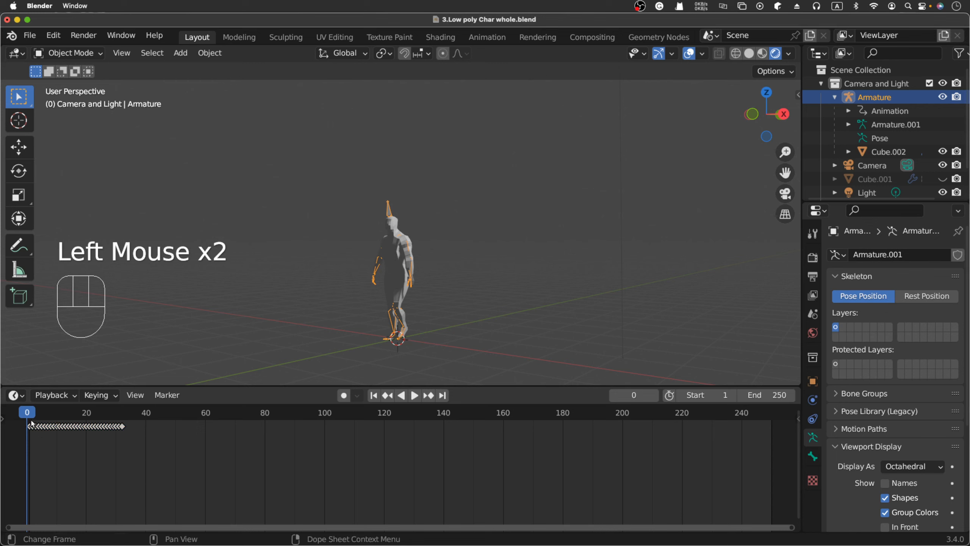
pyautogui.moveTo(31, 423)
pyautogui.mouseDown()
pyautogui.moveTo(118, 422)
pyautogui.moveTo(27, 422)
pyautogui.mouseUp()
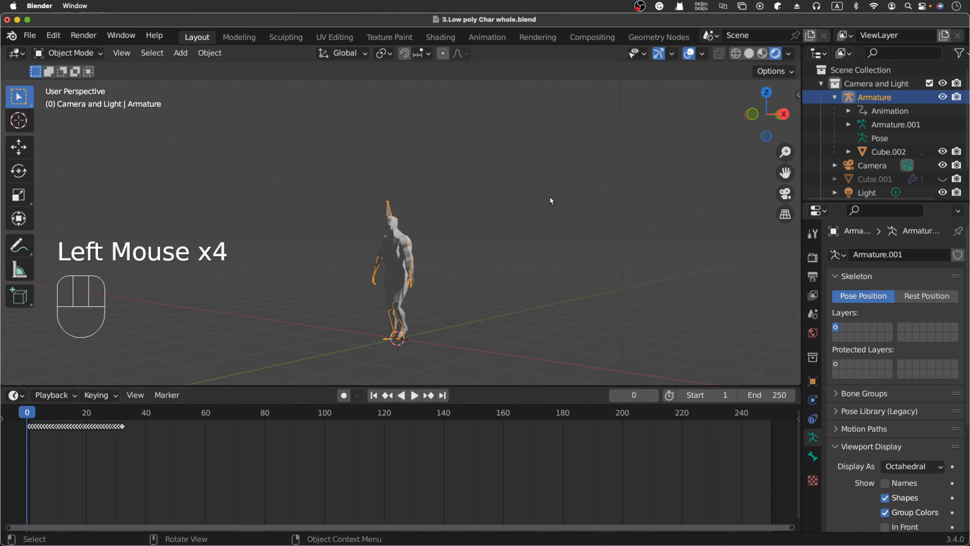
pyautogui.click(943, 98)
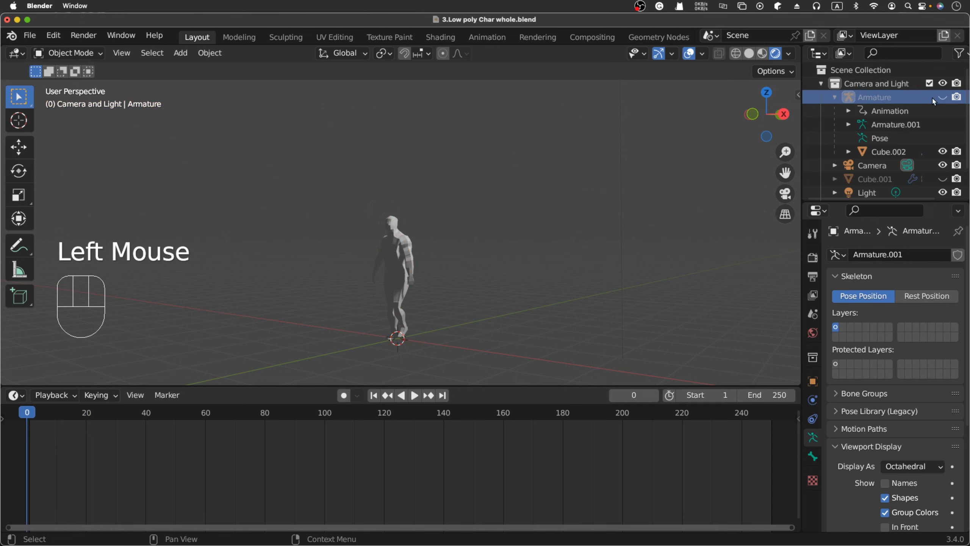
pyautogui.click(895, 124)
pyautogui.click(943, 97)
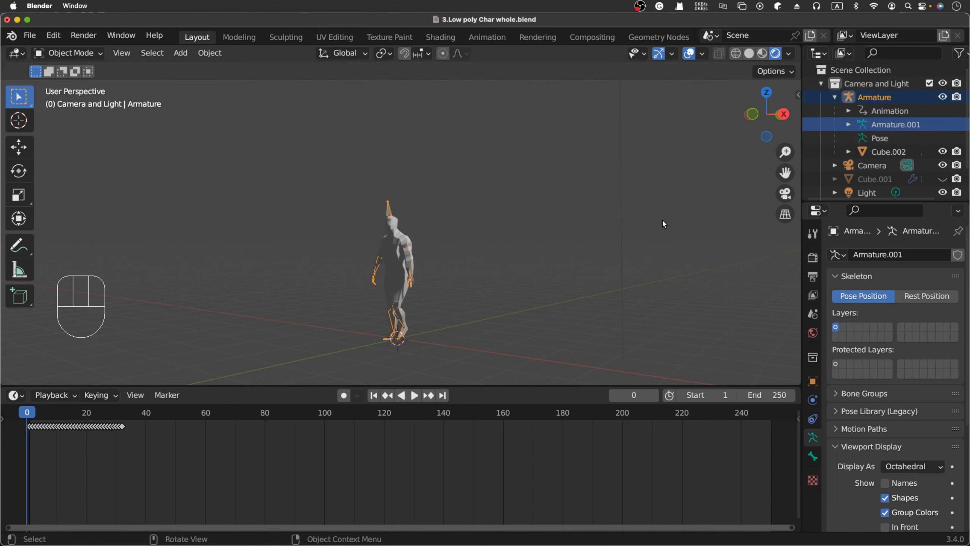
# Expand and collapse Armature.001 and its Animation entry in the Outliner to inspect the action.
pyautogui.click(60, 463)
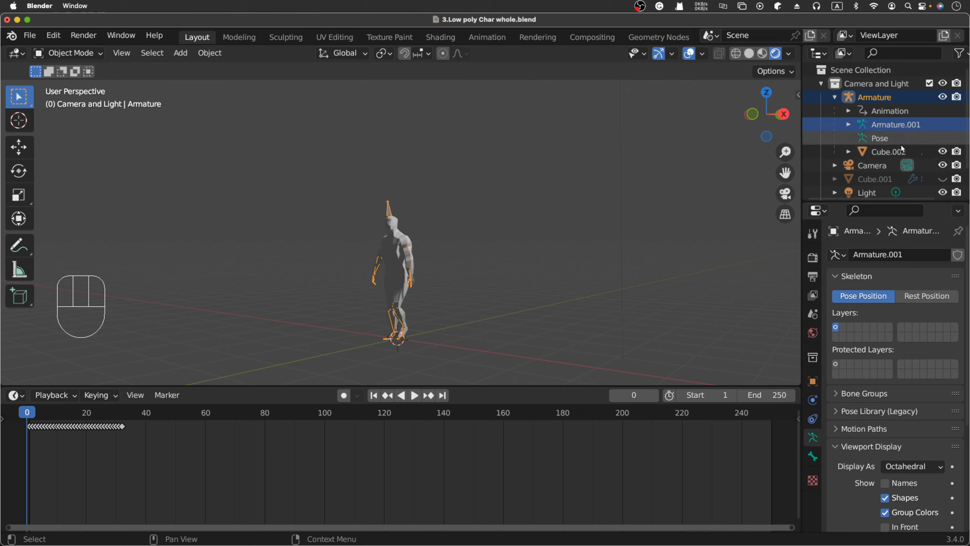
pyautogui.click(846, 126)
pyautogui.click(846, 126)
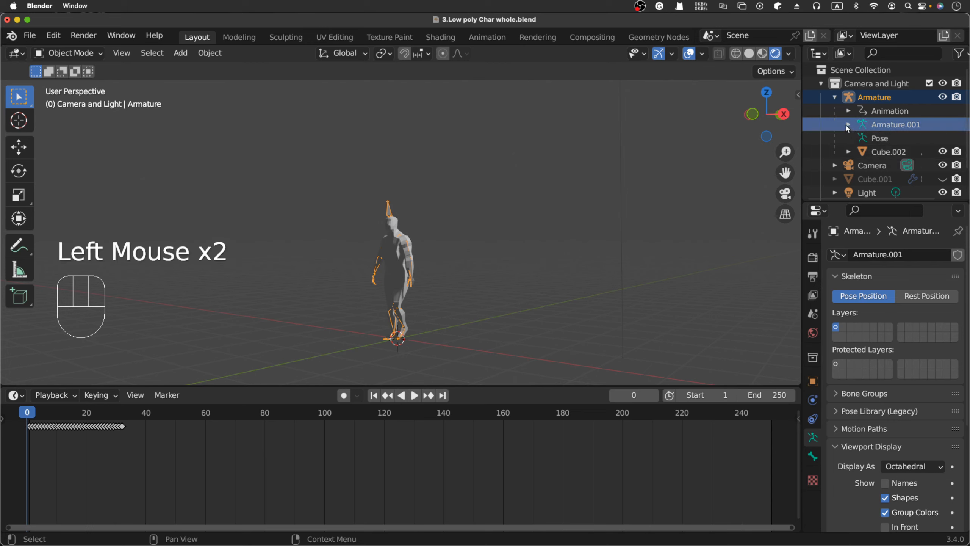
pyautogui.click(848, 112)
pyautogui.click(848, 112)
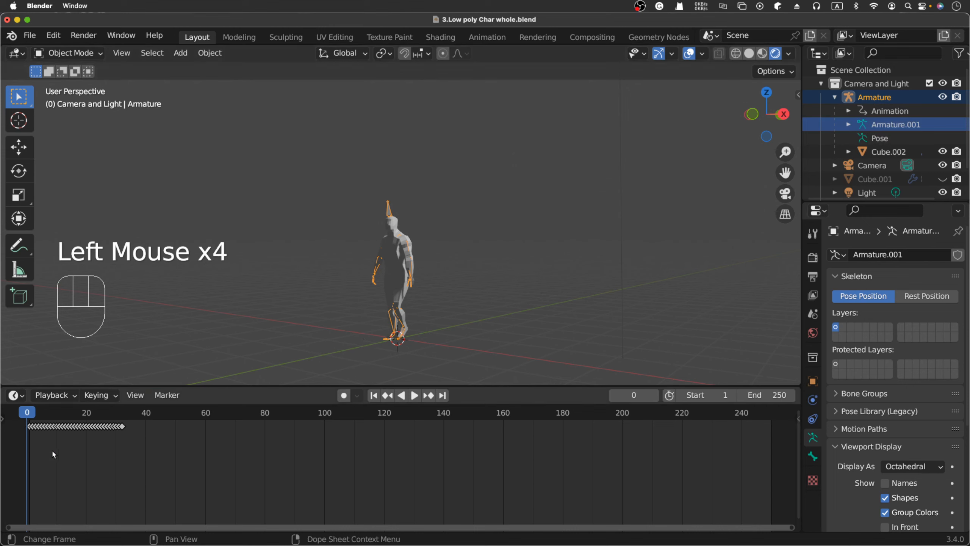
# Play and stop the imported animation, then select a keyframe near frame 28 and the Armature.
pyautogui.click(36, 438)
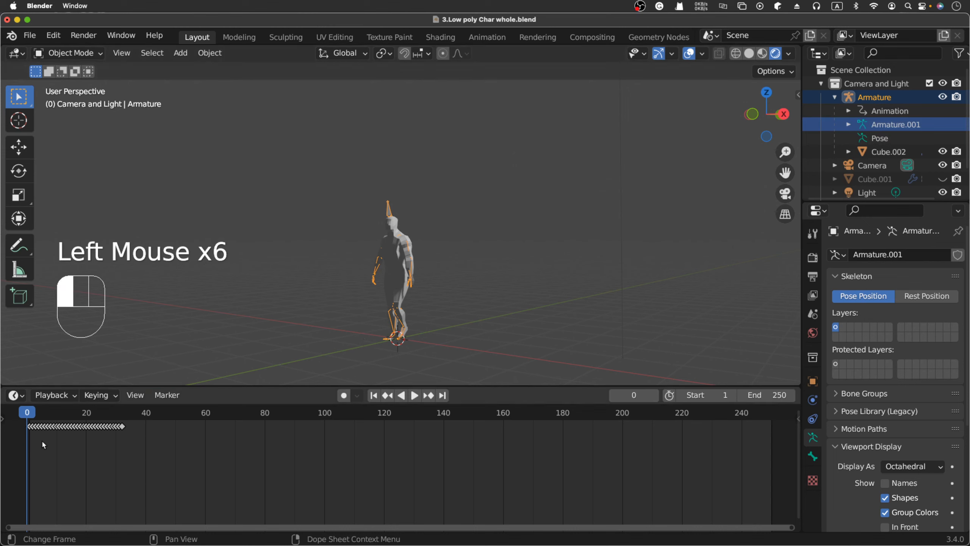
pyautogui.press('space')
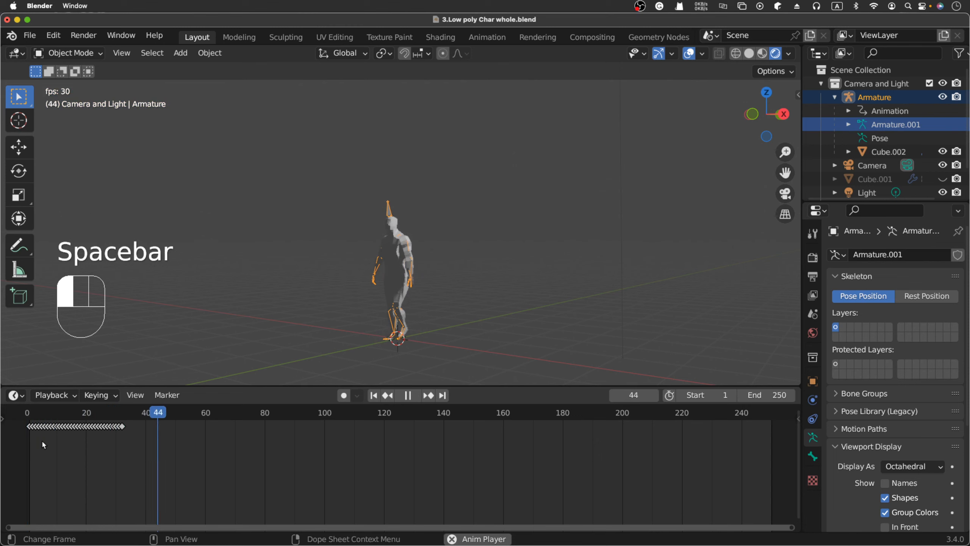
pyautogui.press('space')
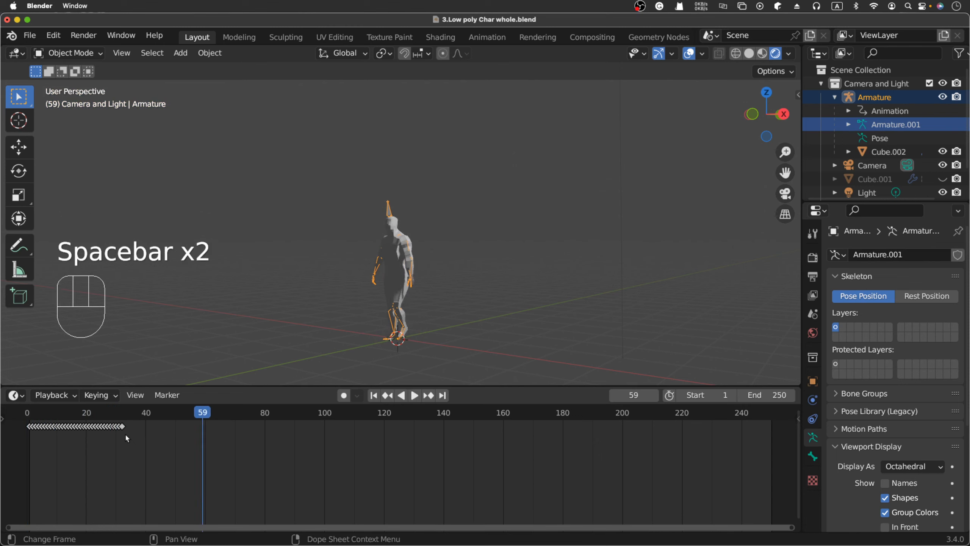
pyautogui.click(126, 437)
pyautogui.click(135, 440)
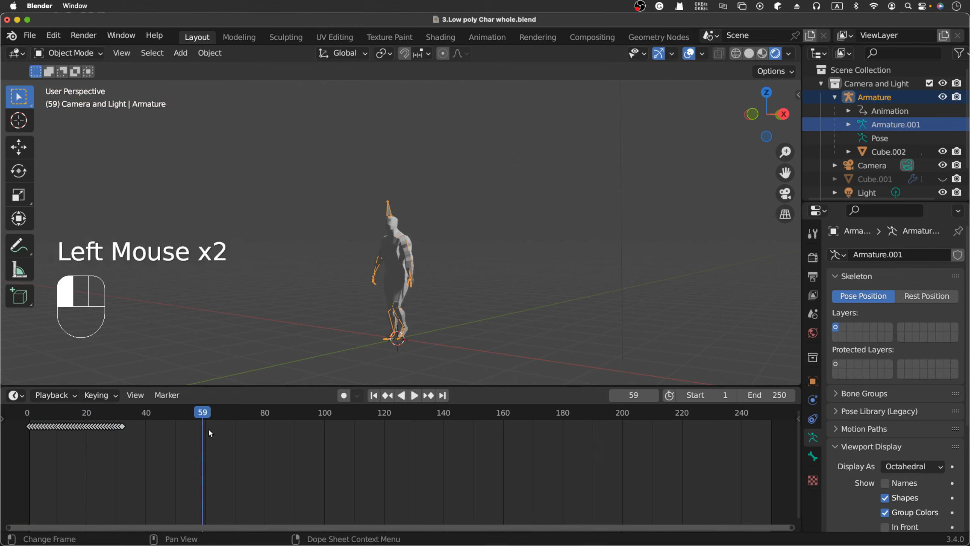
pyautogui.click(118, 430)
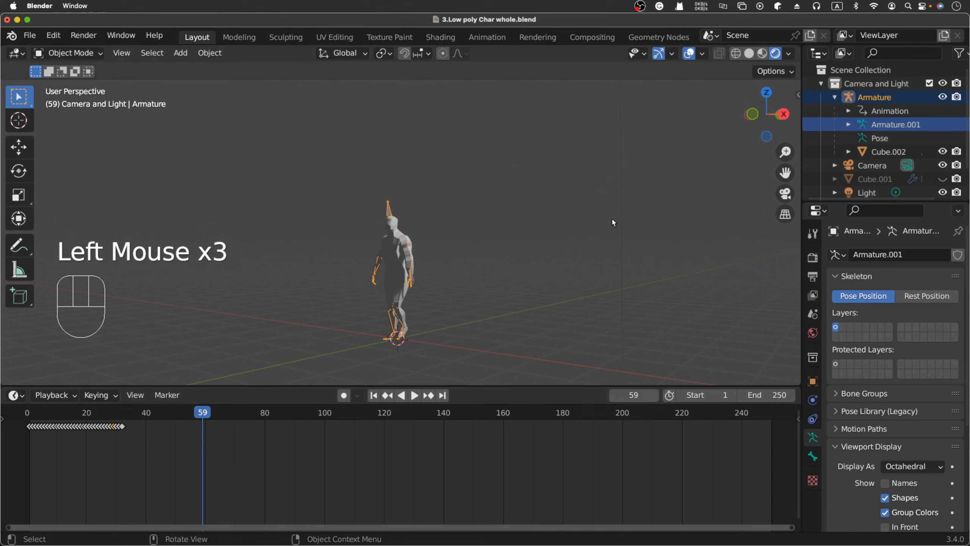
pyautogui.click(875, 98)
pyautogui.click(89, 447)
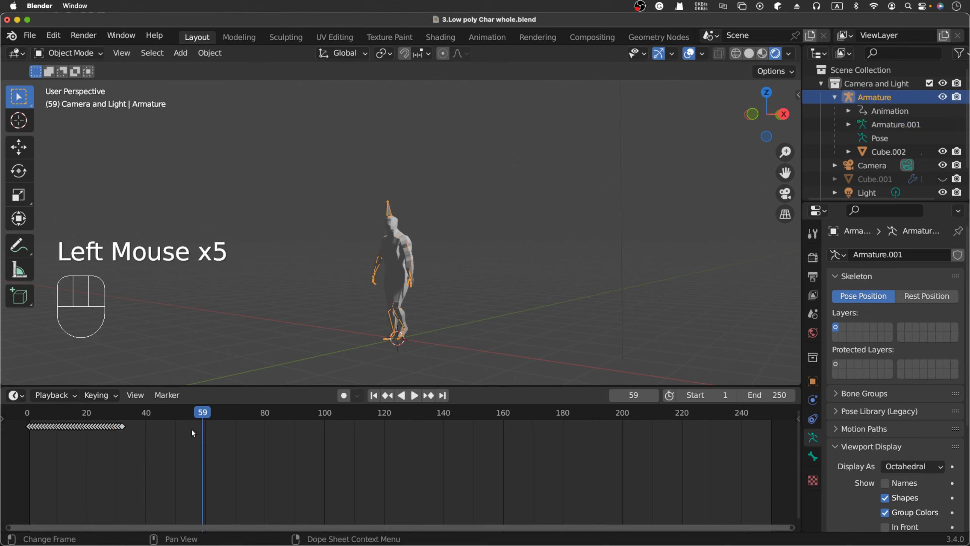
# Jump to frame 1, replay the animation, and leave the playhead on the last keyframe, frame 32.
pyautogui.click(373, 395)
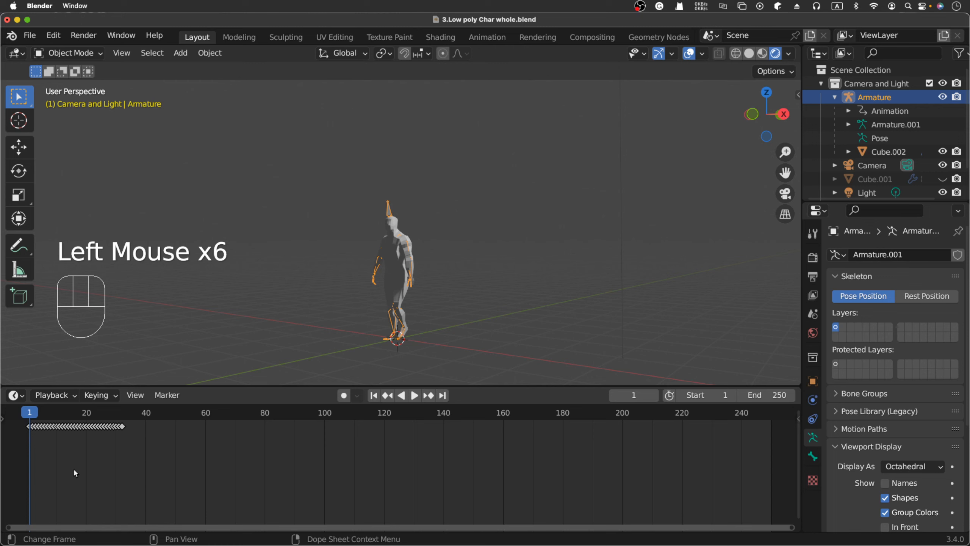
pyautogui.moveTo(41, 436); pyautogui.dragTo(48, 436)
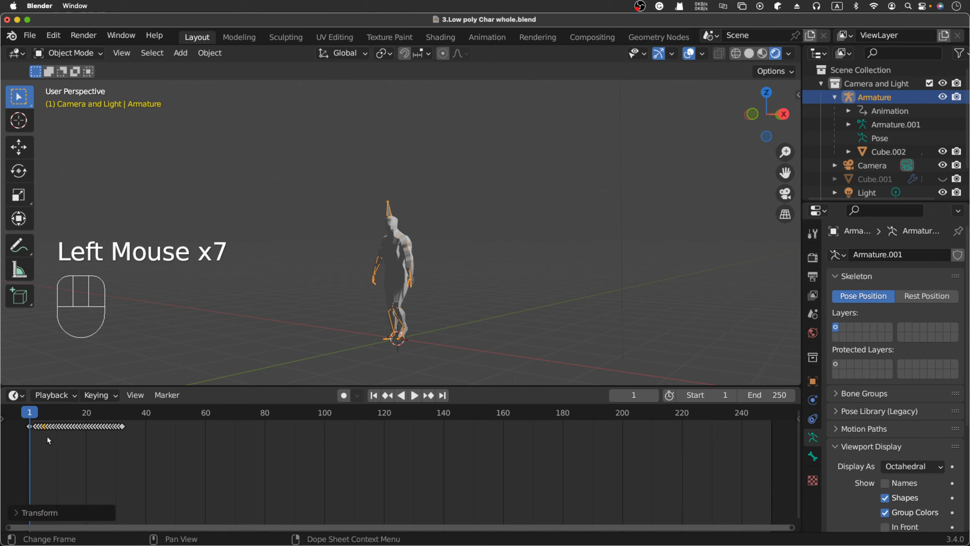
pyautogui.press('space')
pyautogui.press('space')
pyautogui.press('space')
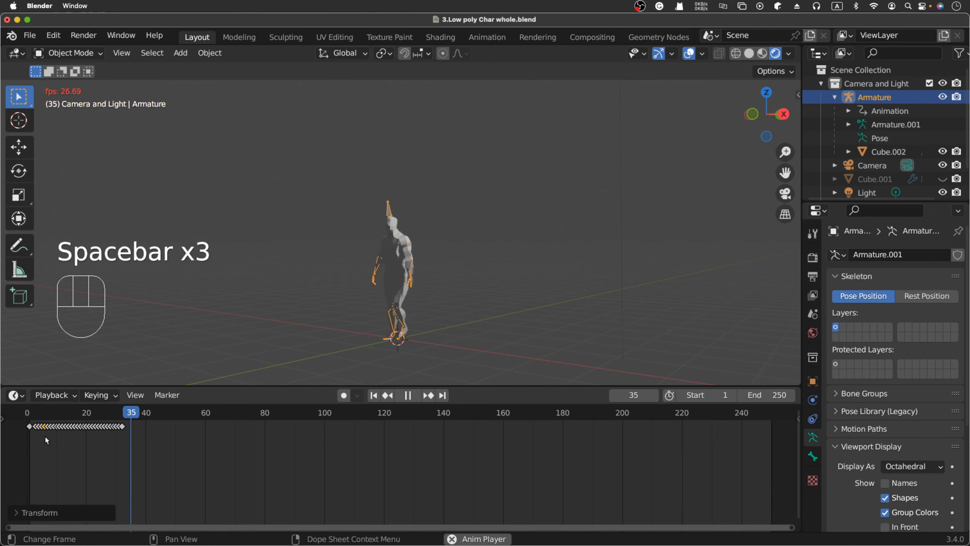
pyautogui.press('space')
pyautogui.click(111, 435)
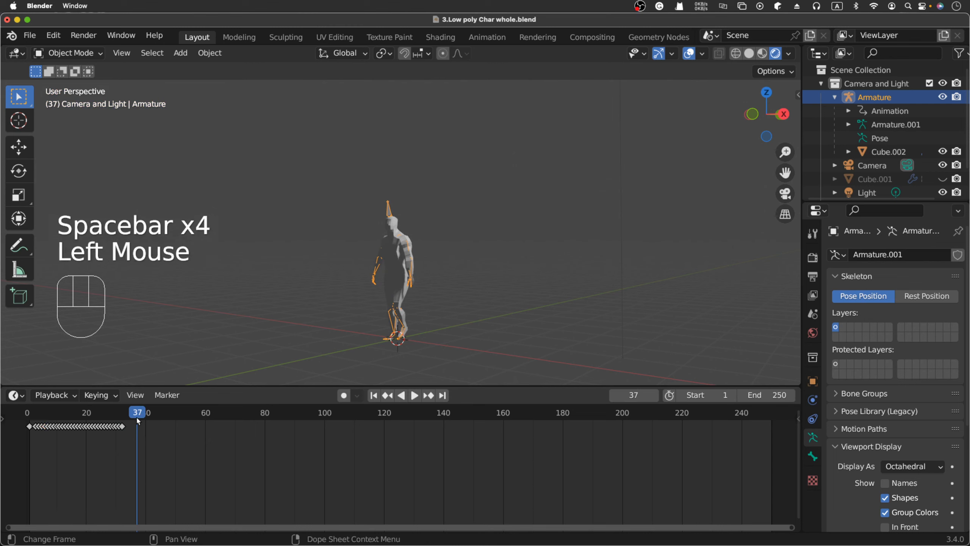
pyautogui.moveTo(138, 417); pyautogui.dragTo(123, 435)
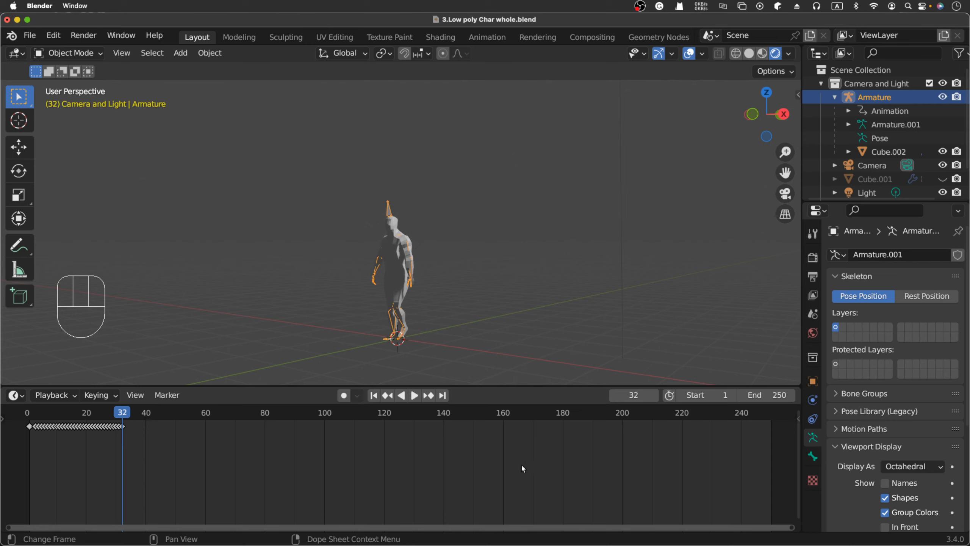
# Try end frames 32 and then 31, playing the walk loop after each.
pyautogui.click(780, 398)
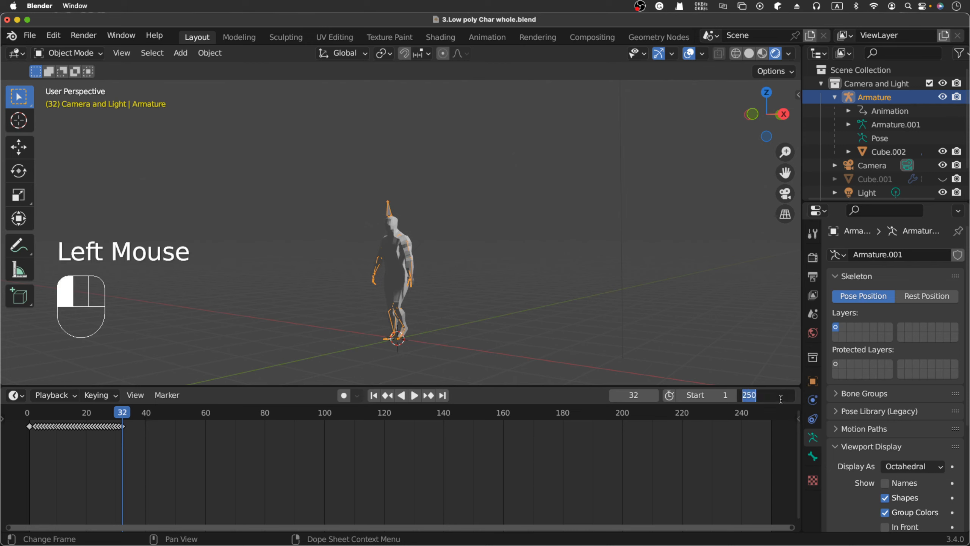
pyautogui.press('Return')
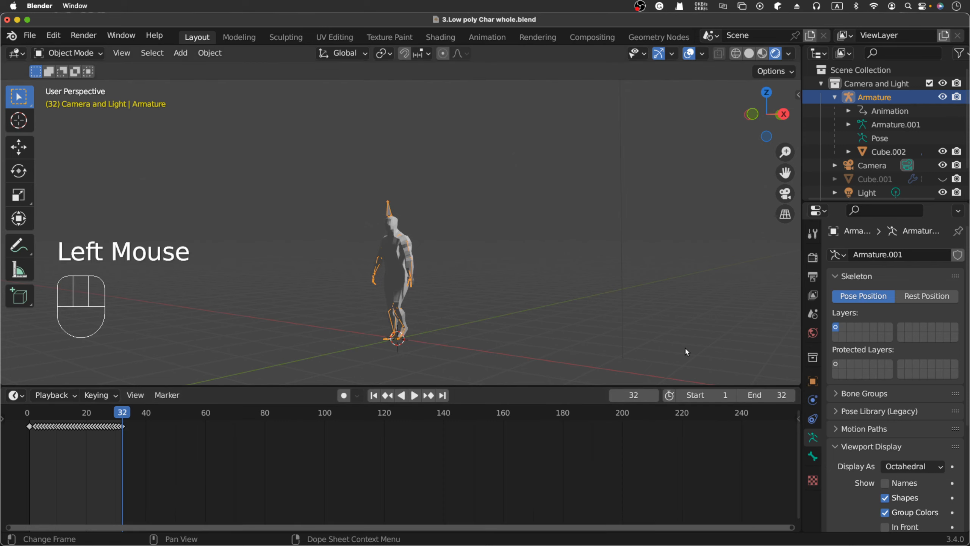
pyautogui.click(416, 398)
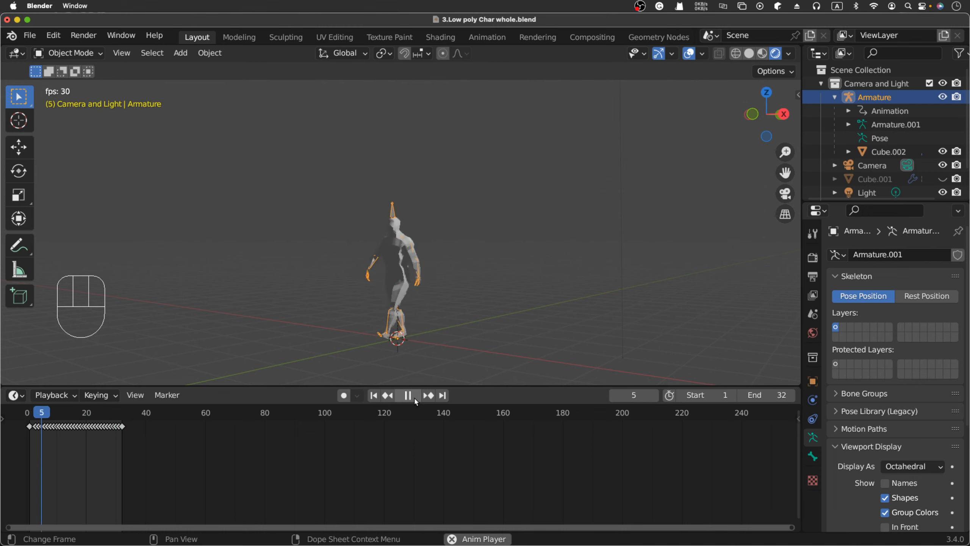
pyautogui.press('space')
pyautogui.click(778, 394)
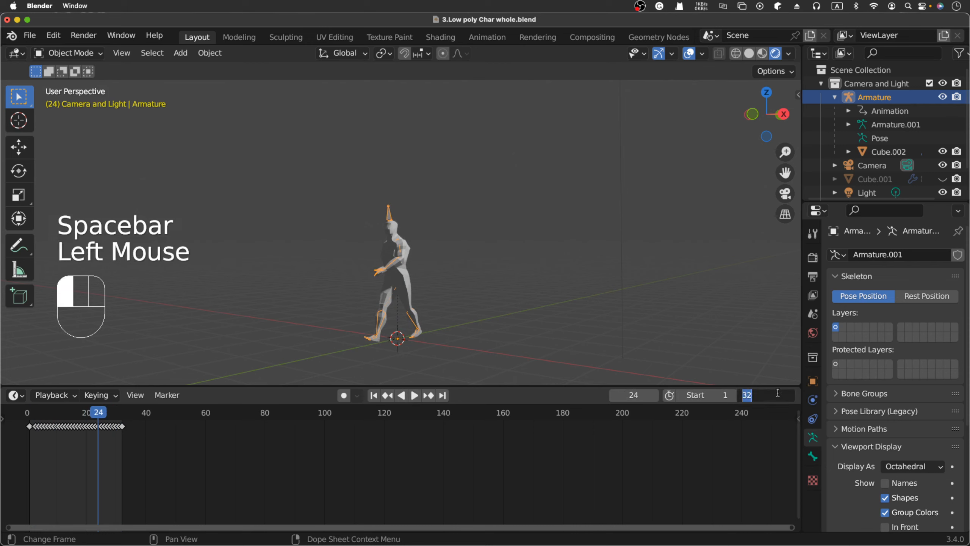
pyautogui.write('3')
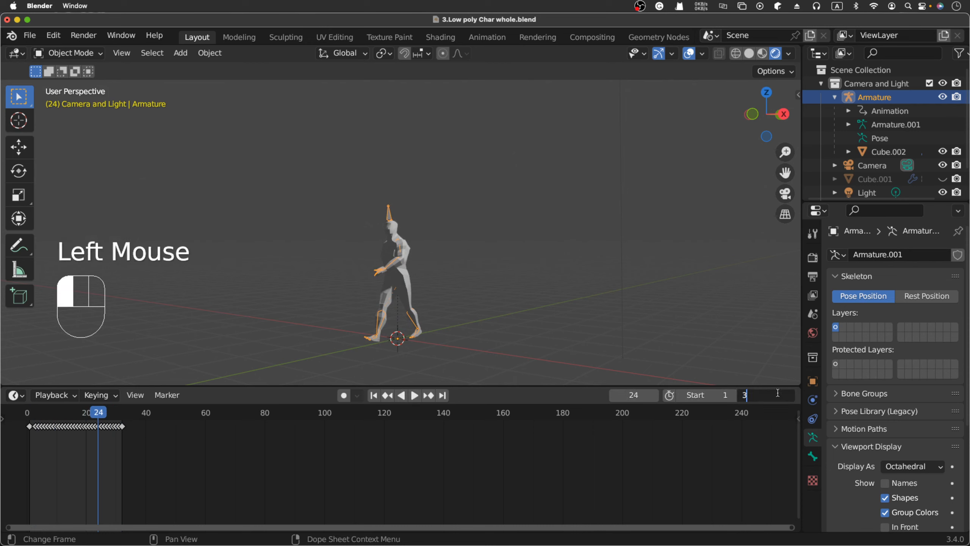
pyautogui.write('1')
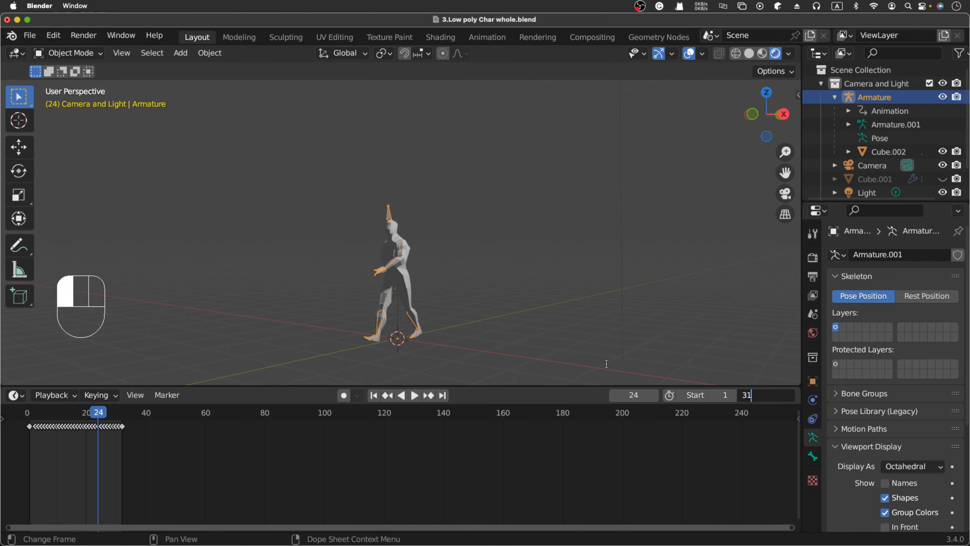
pyautogui.press('Return')
pyautogui.click(415, 396)
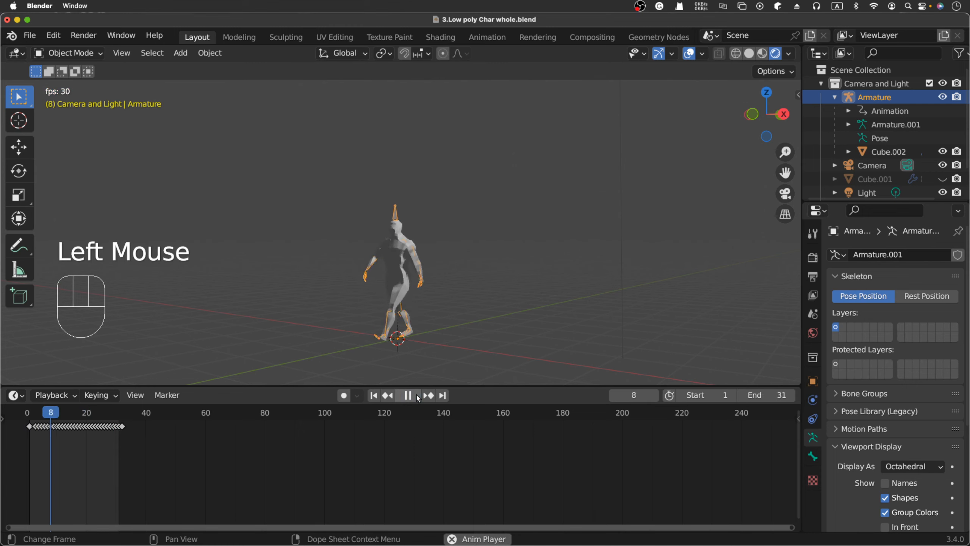
pyautogui.click(418, 398)
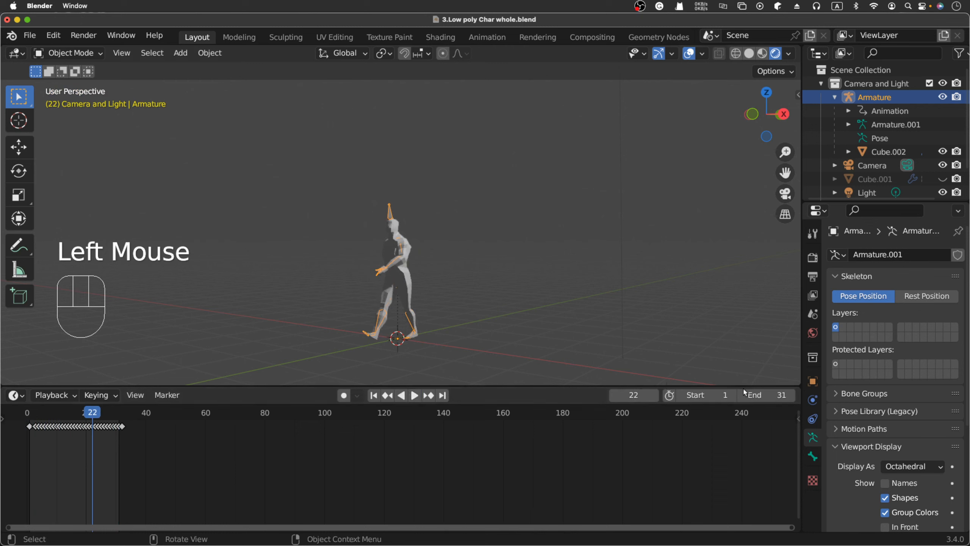
# Set the end frame to 33 and play the walk within that range.
pyautogui.doubleClick(780, 396)
pyautogui.write('33')
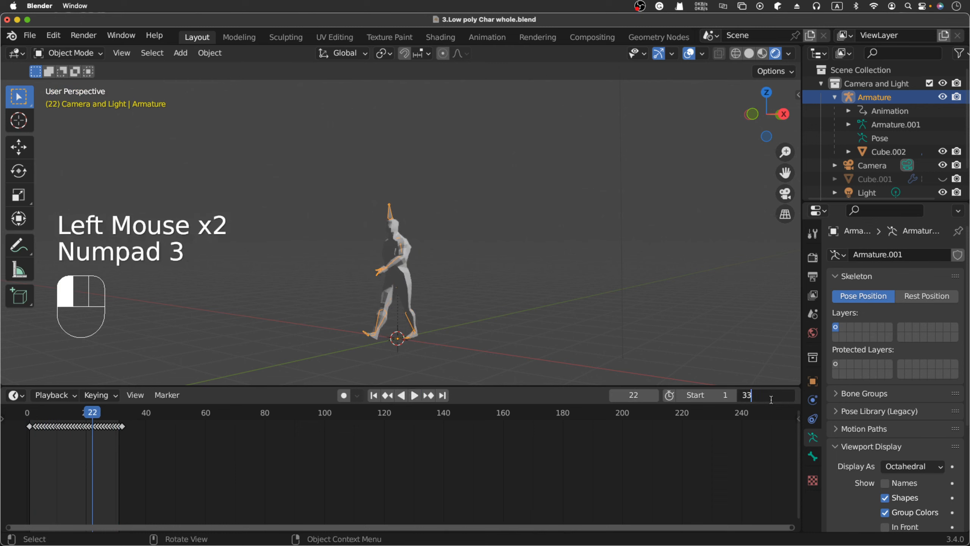
pyautogui.press('Return')
pyautogui.click(414, 396)
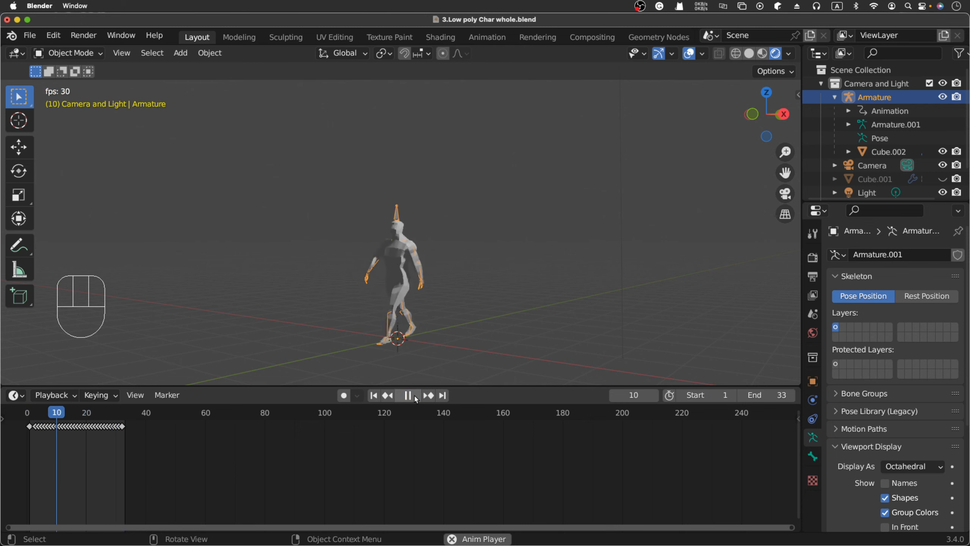
pyautogui.click(407, 395)
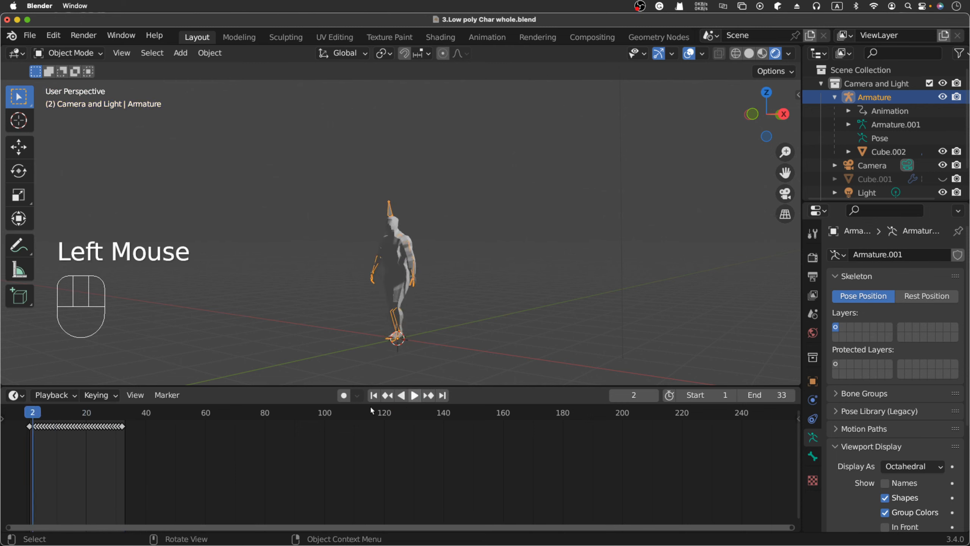
# Delete the keyframe at frame 1 and play the walk loop to check it.
pyautogui.click(23, 440)
pyautogui.click(31, 427)
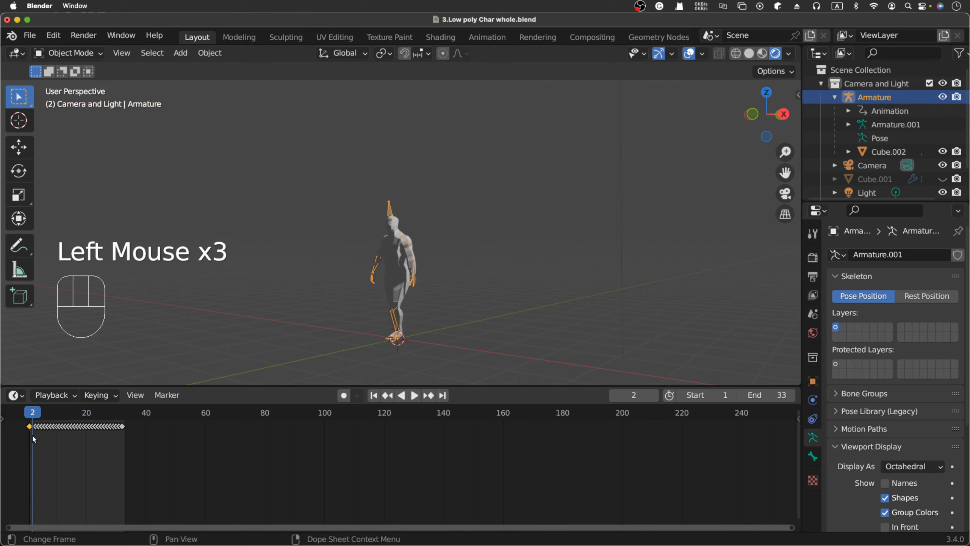
pyautogui.press('Delete')
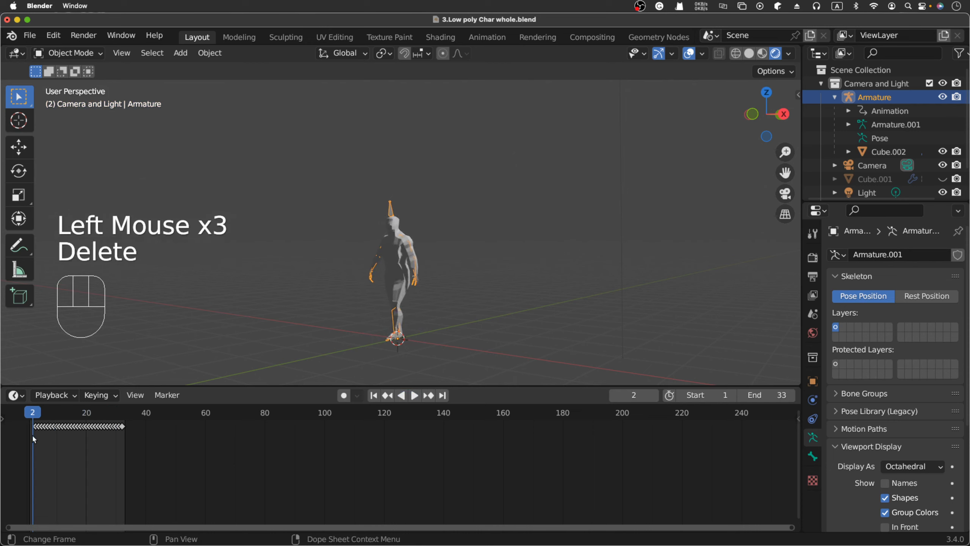
pyautogui.click(409, 398)
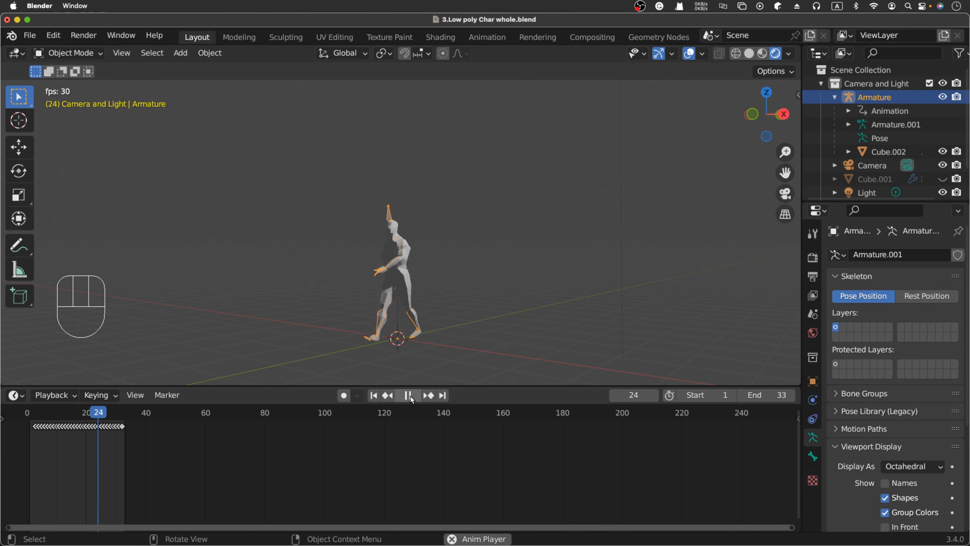
pyautogui.click(408, 396)
# Set the playback range to start at 2 and end at 32, then play the loop.
pyautogui.doubleClick(723, 400)
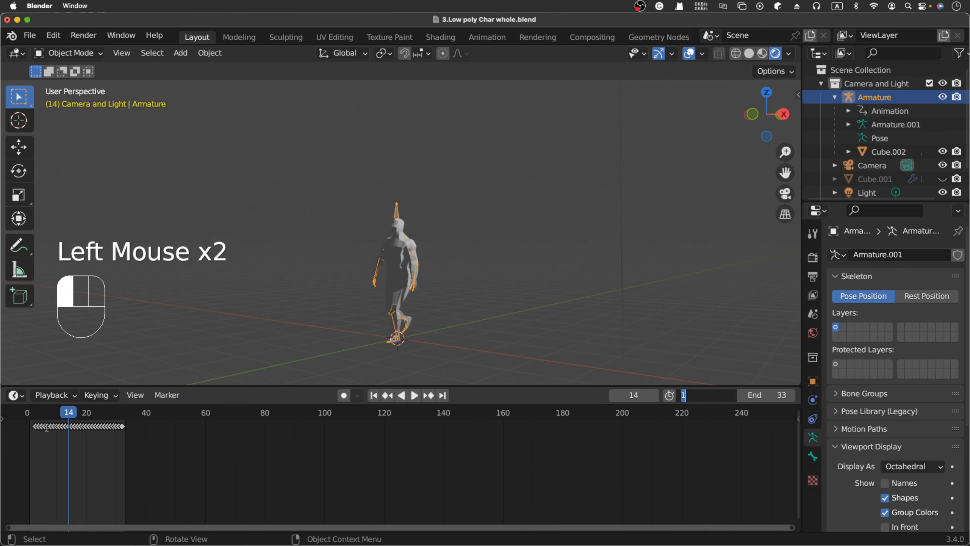
pyautogui.click(68, 411)
pyautogui.moveTo(70, 420); pyautogui.dragTo(34, 416)
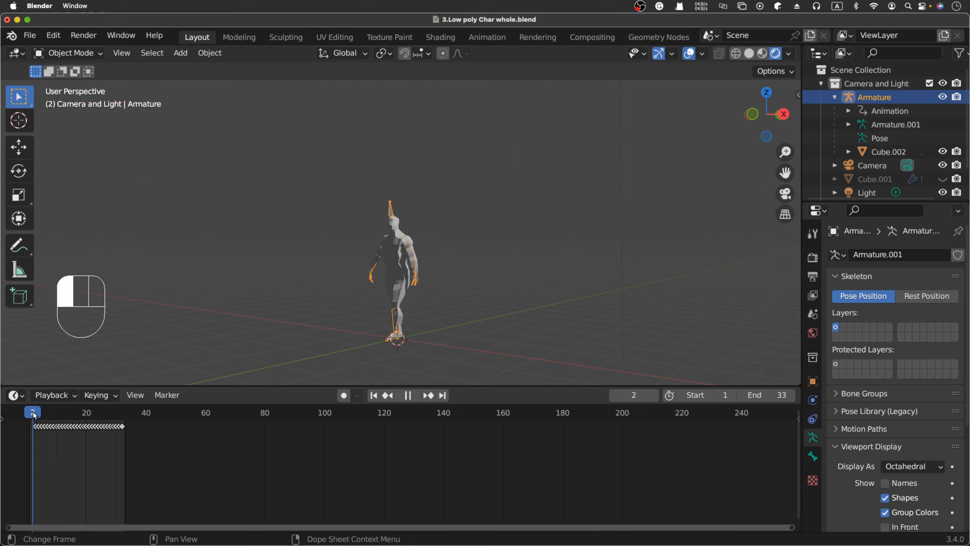
pyautogui.click(725, 391)
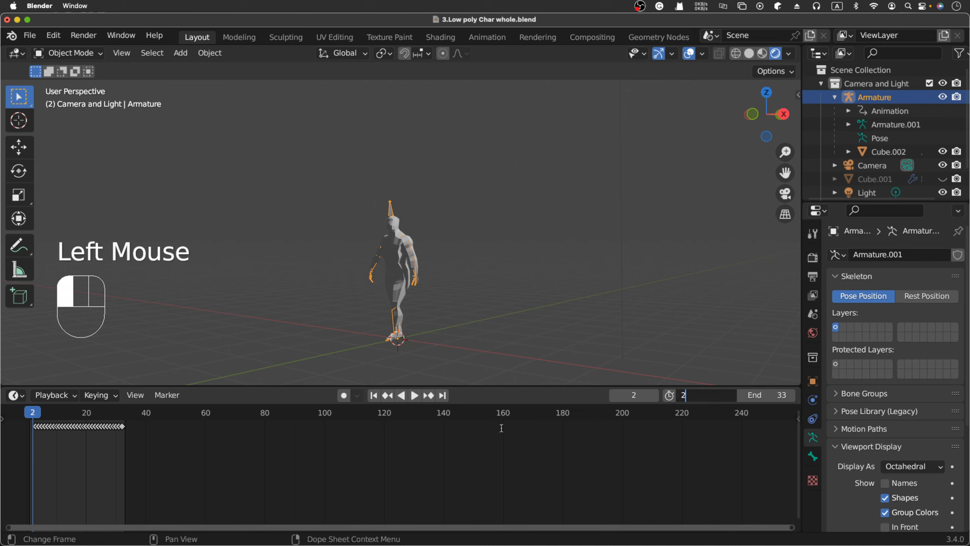
pyautogui.click(783, 398)
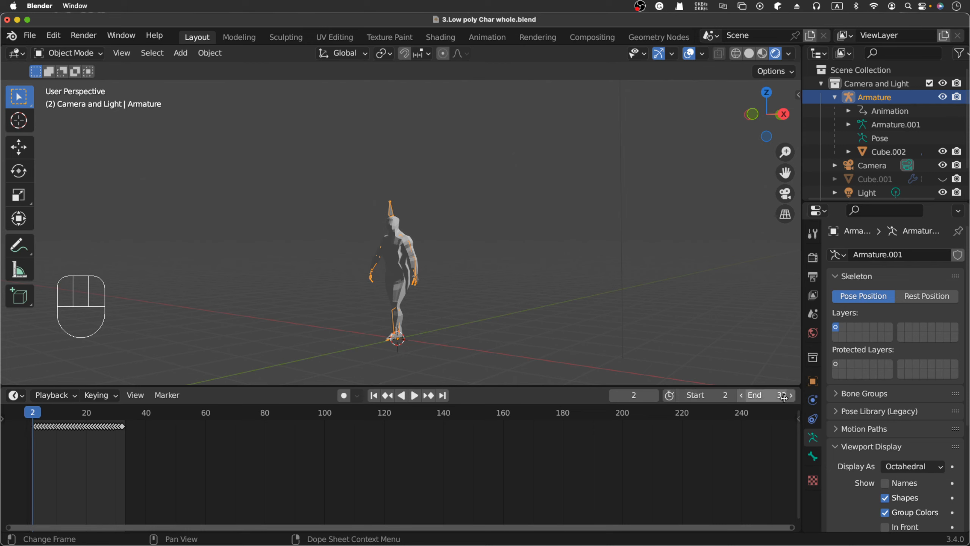
pyautogui.click(783, 398)
pyautogui.click(518, 435)
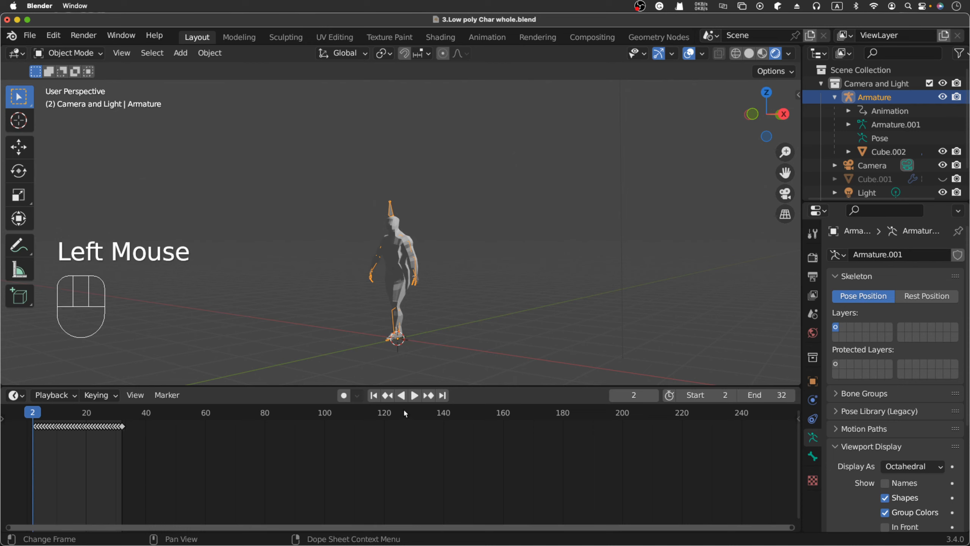
pyautogui.press('space')
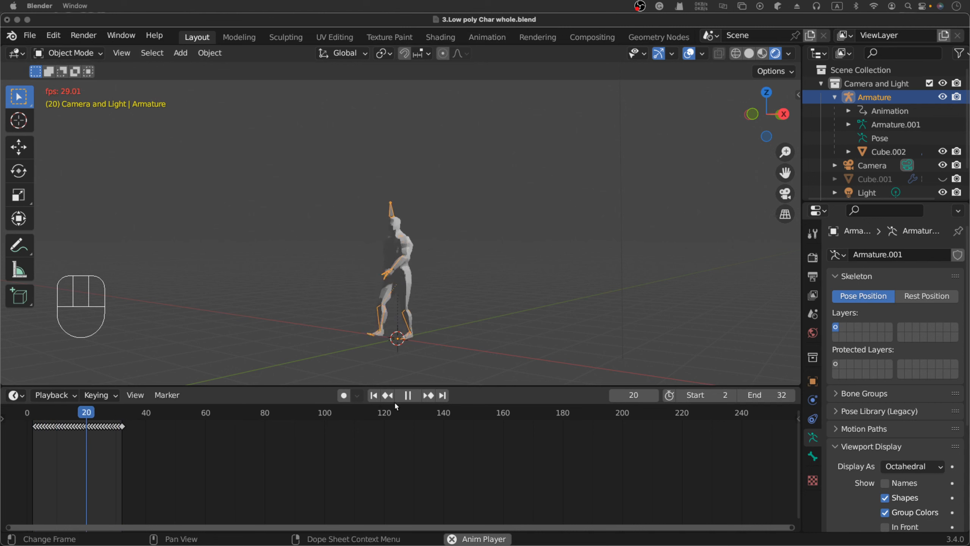
# Stop the walk playback at frame 4 and bring up the File > Import formats list.
pyautogui.click(408, 395)
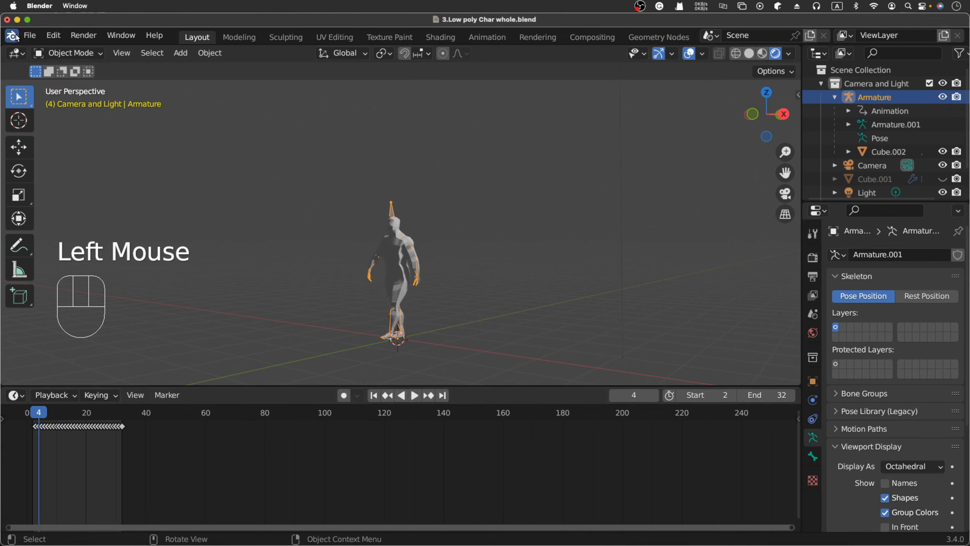
pyautogui.click(28, 36)
# Import Entry.fbx as an FBX file.
pyautogui.moveTo(63, 225)
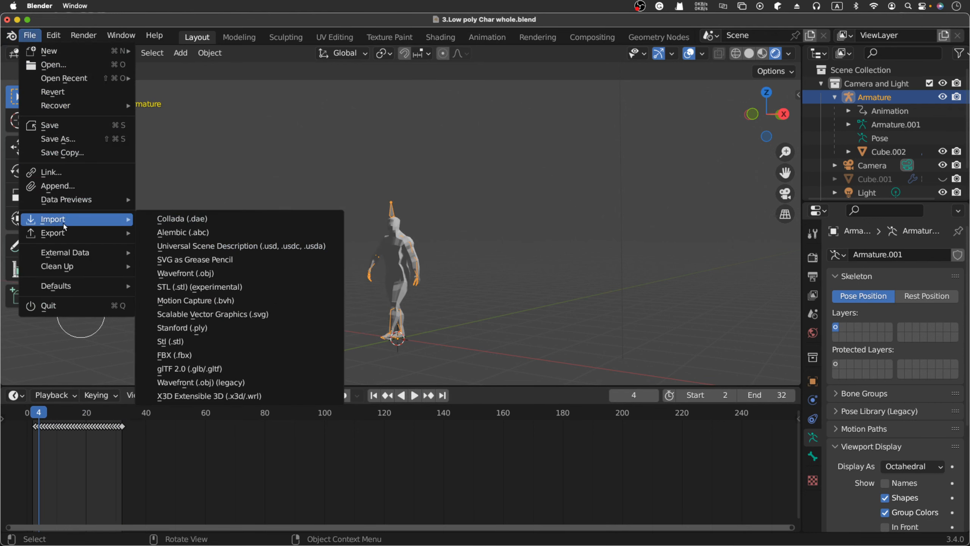
pyautogui.click(225, 355)
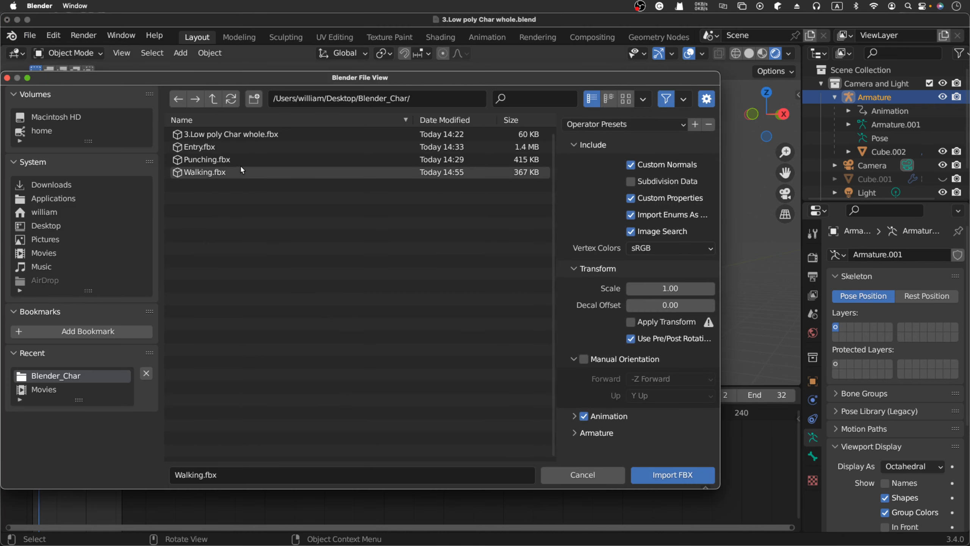
pyautogui.click(246, 148)
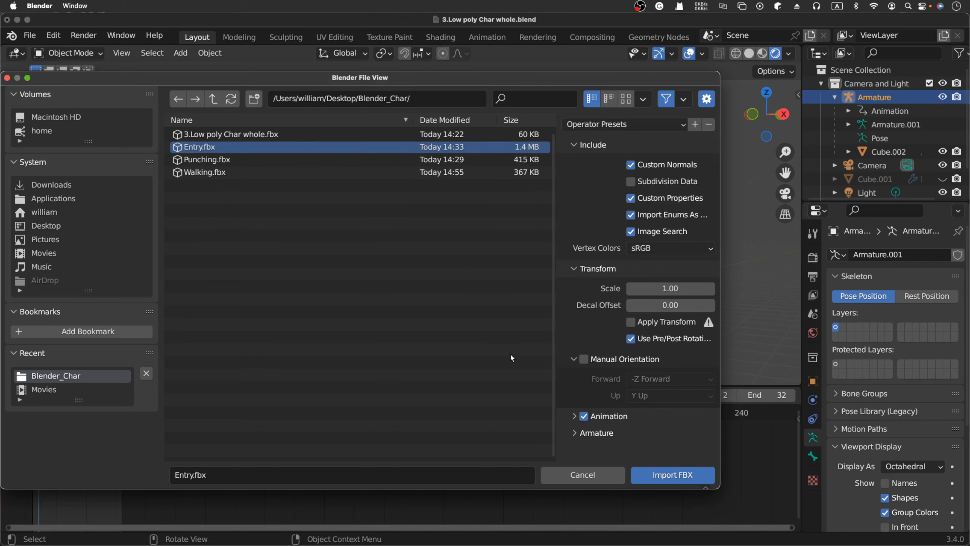
pyautogui.click(656, 472)
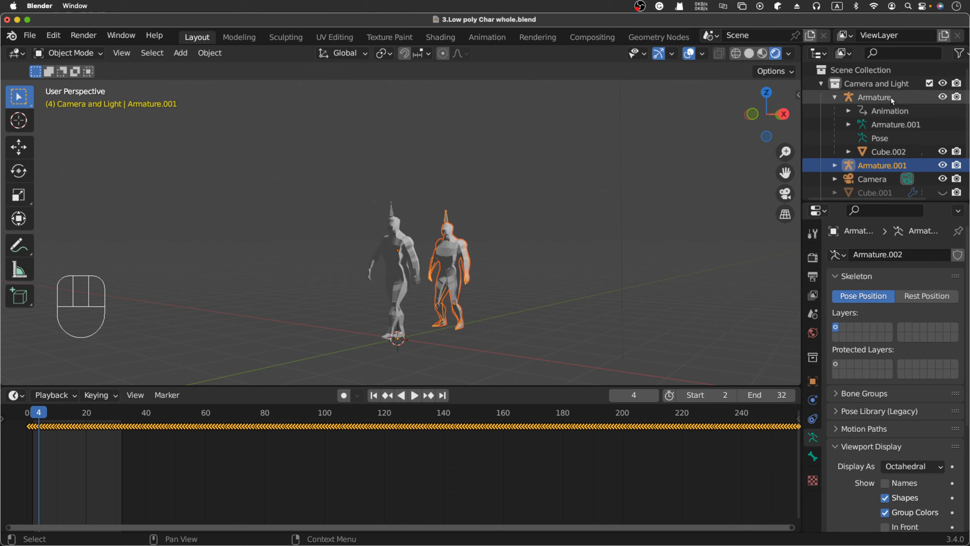
# Hide the original Armature and Cube.002 mesh and collapse the Armature's hierarchy.
pyautogui.click(942, 96)
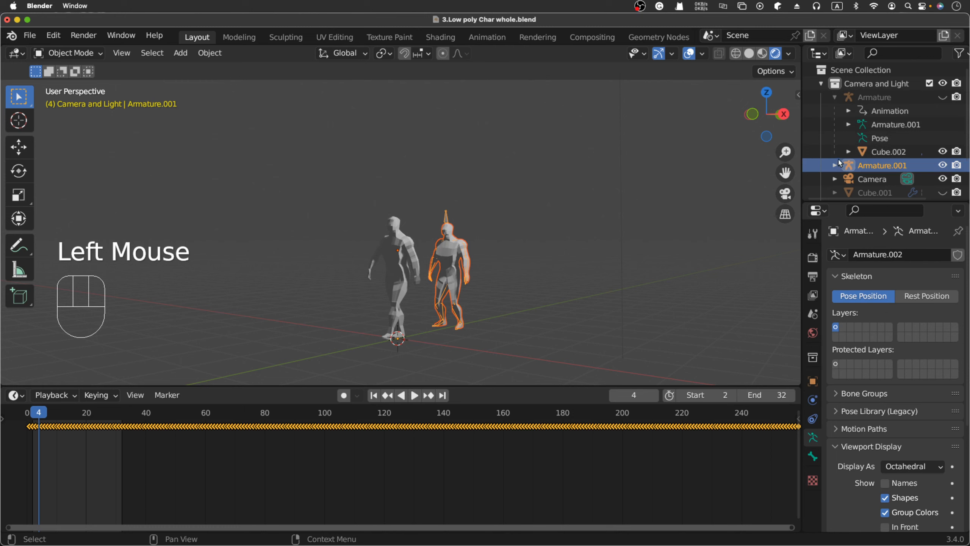
pyautogui.click(942, 151)
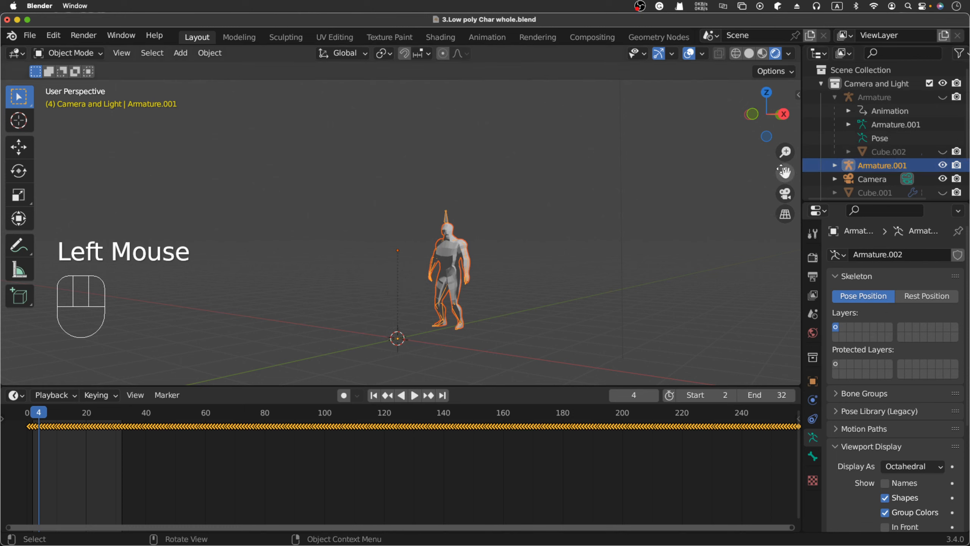
pyautogui.click(836, 96)
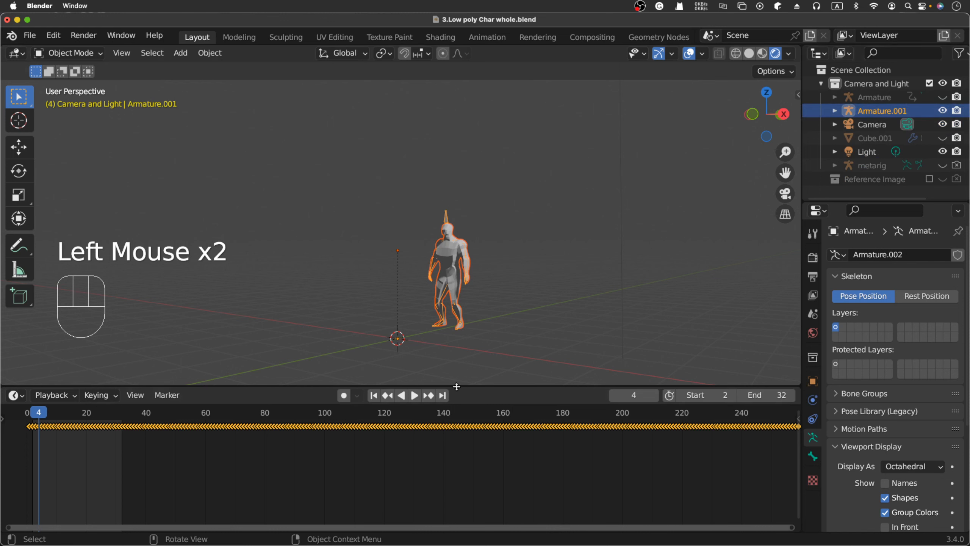
pyautogui.click(416, 399)
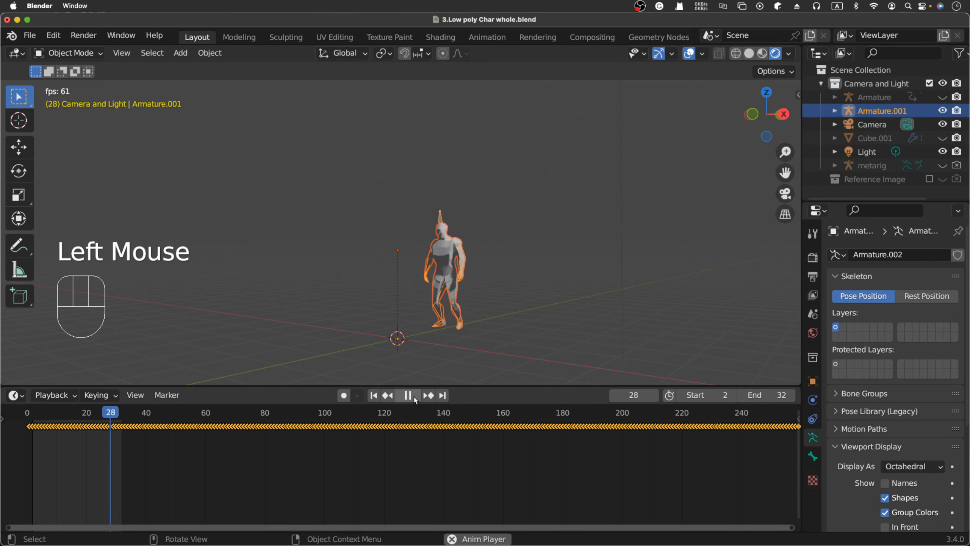
pyautogui.click(415, 398)
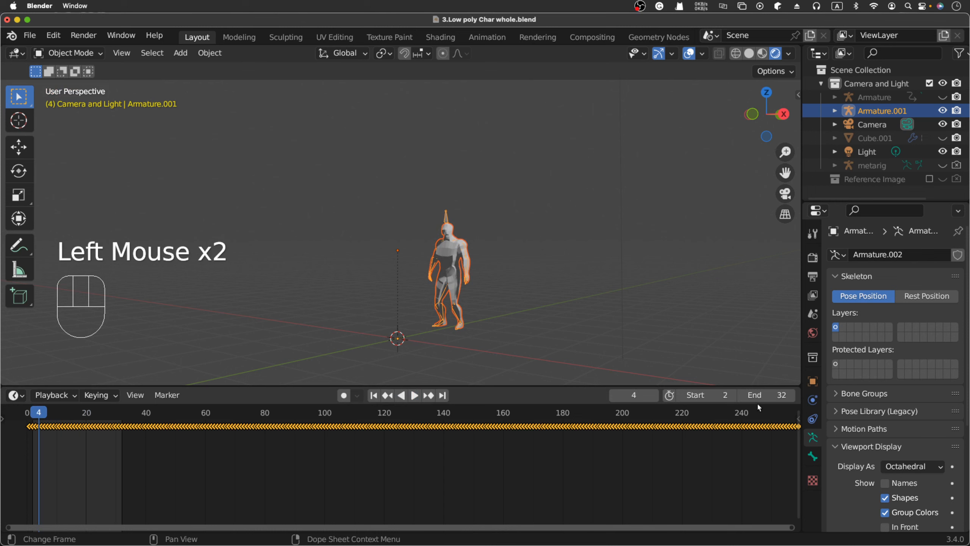
pyautogui.click(645, 464)
pyautogui.scroll(6, 633, 470)
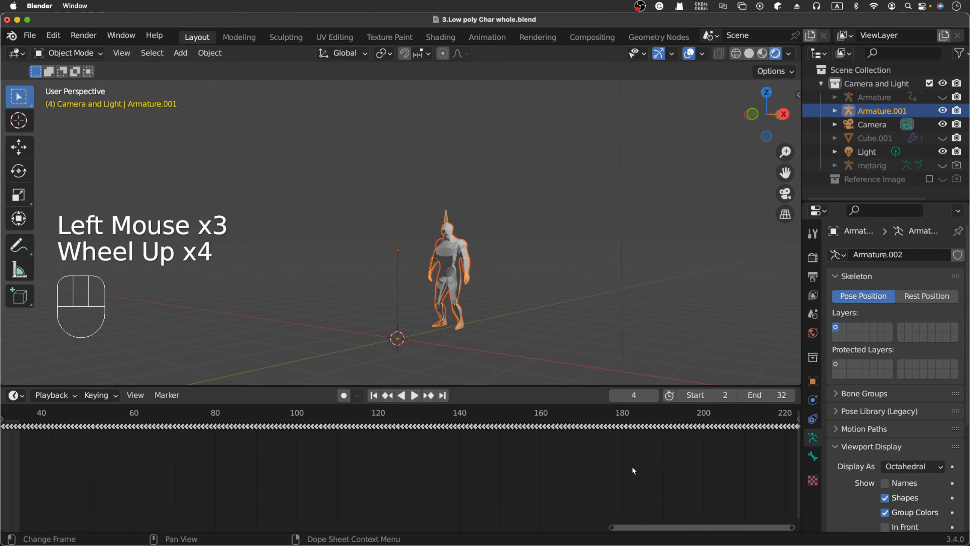
pyautogui.scroll(-4, 632, 470)
pyautogui.scroll(-5, 633, 469)
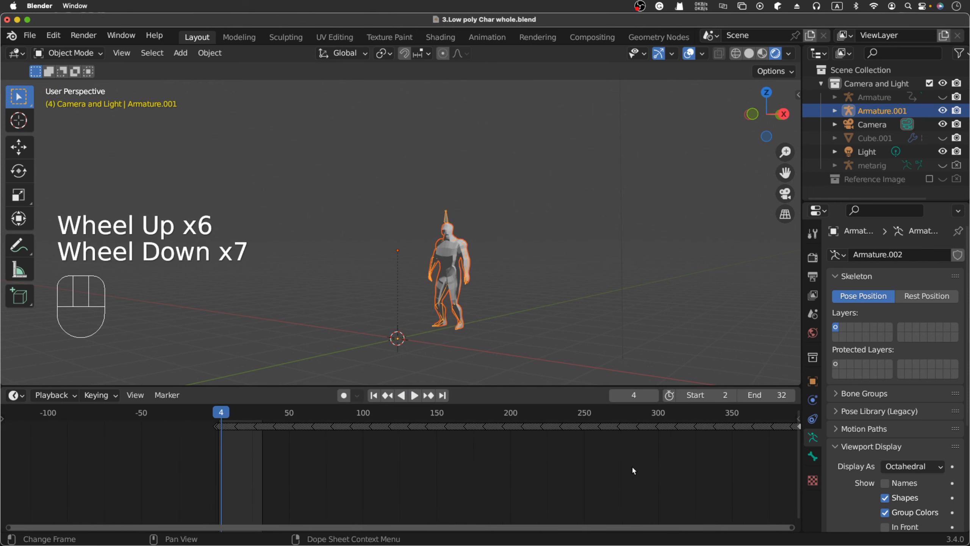
pyautogui.scroll(4, 633, 469)
pyautogui.scroll(-3, 633, 469)
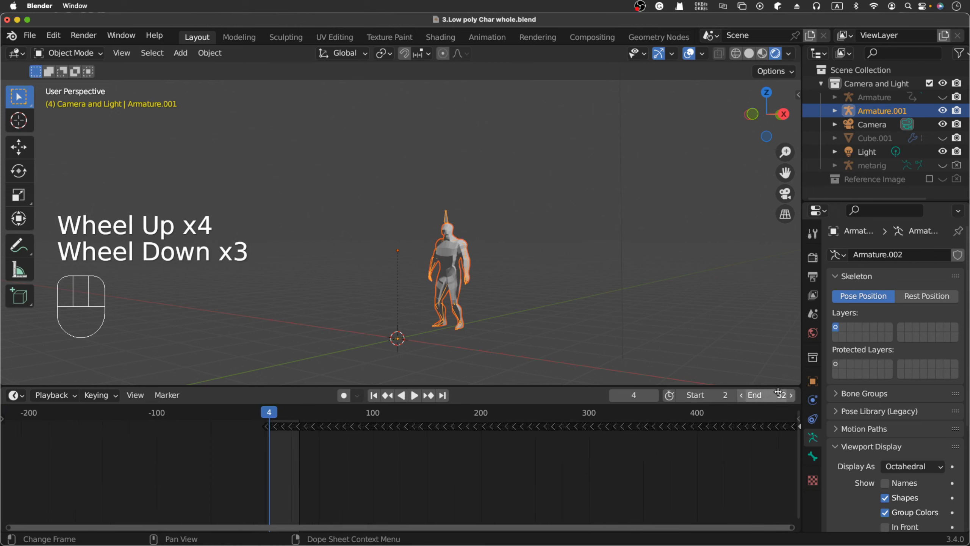
pyautogui.click(429, 398)
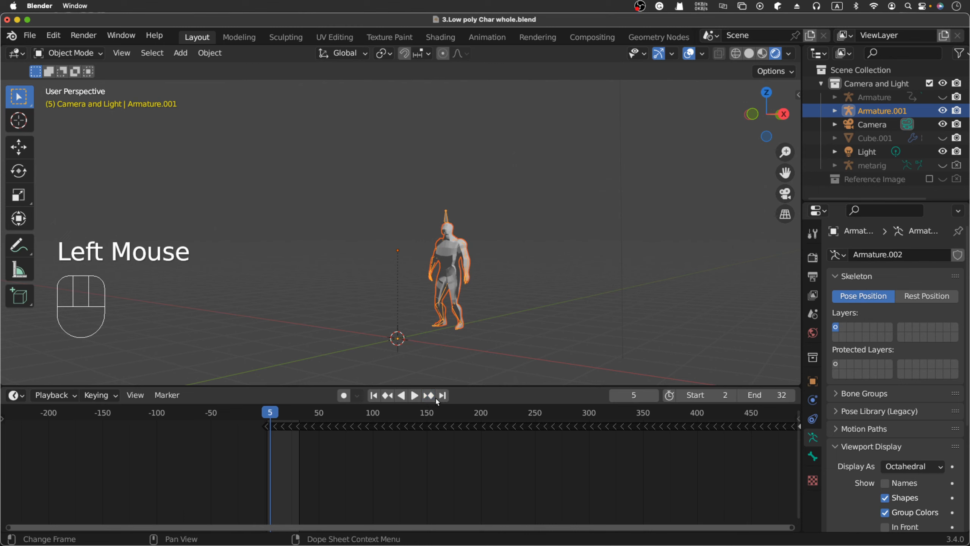
pyautogui.click(441, 396)
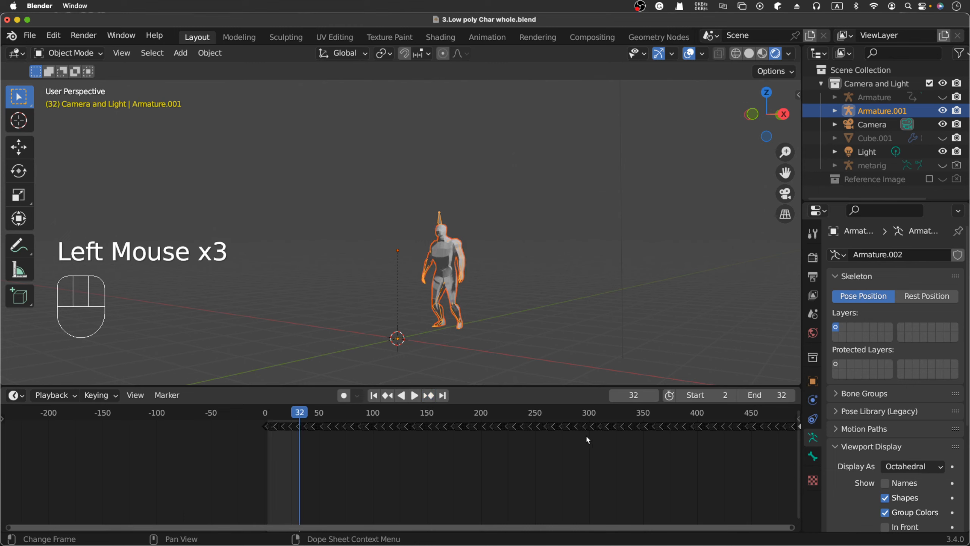
pyautogui.press('space')
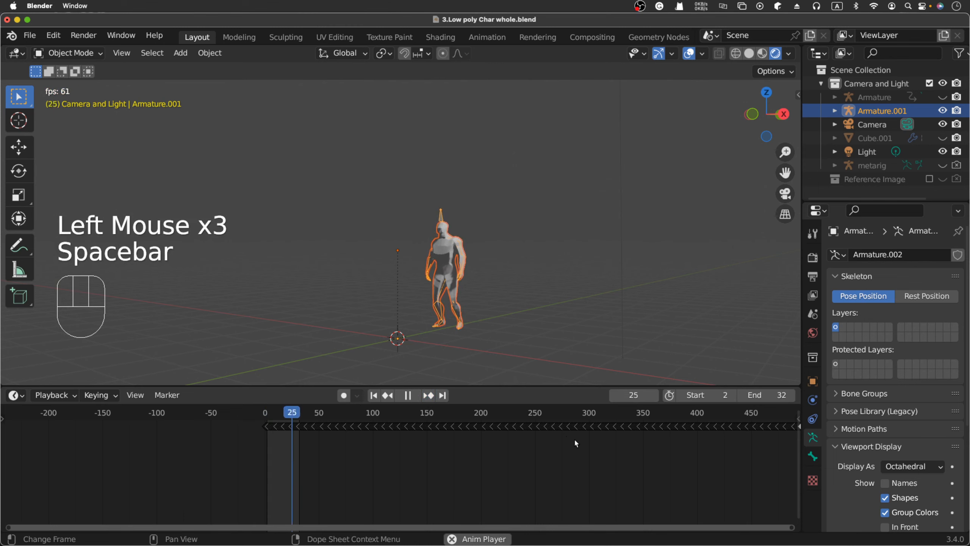
pyautogui.press('space')
pyautogui.scroll(-3, 702, 465)
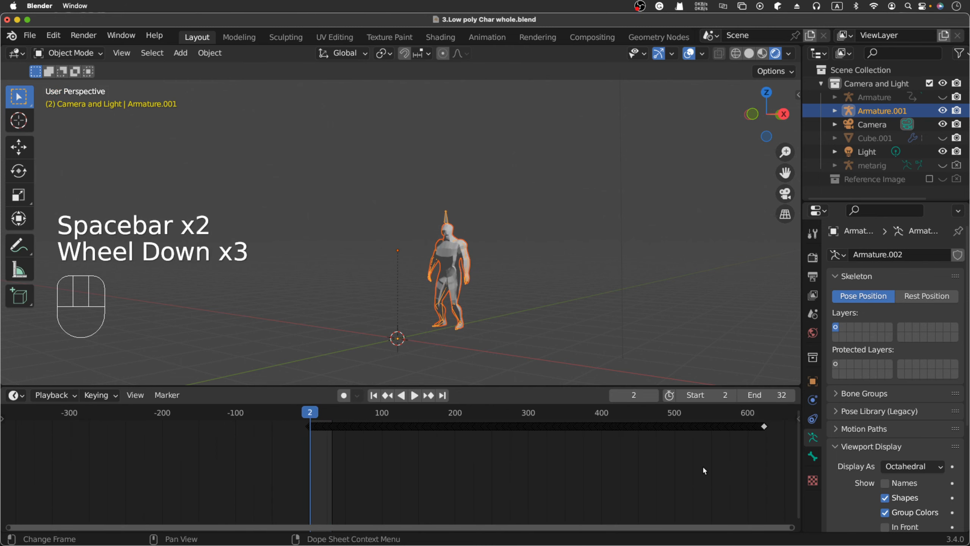
# Set the end frame to 600, play the Entry animation to frame 270, and expand Armature.001.
pyautogui.scroll(-2, 704, 470)
pyautogui.click(712, 428)
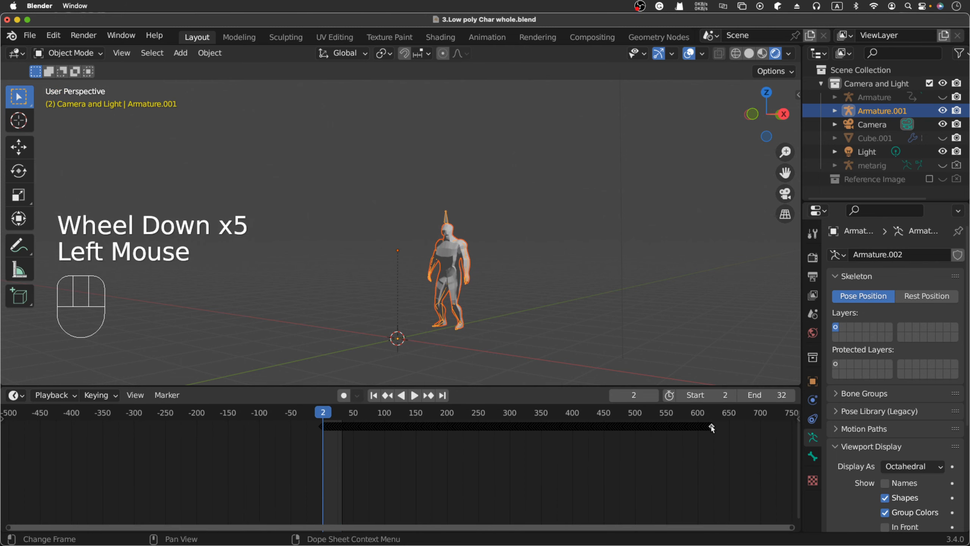
pyautogui.click(774, 396)
pyautogui.write('6')
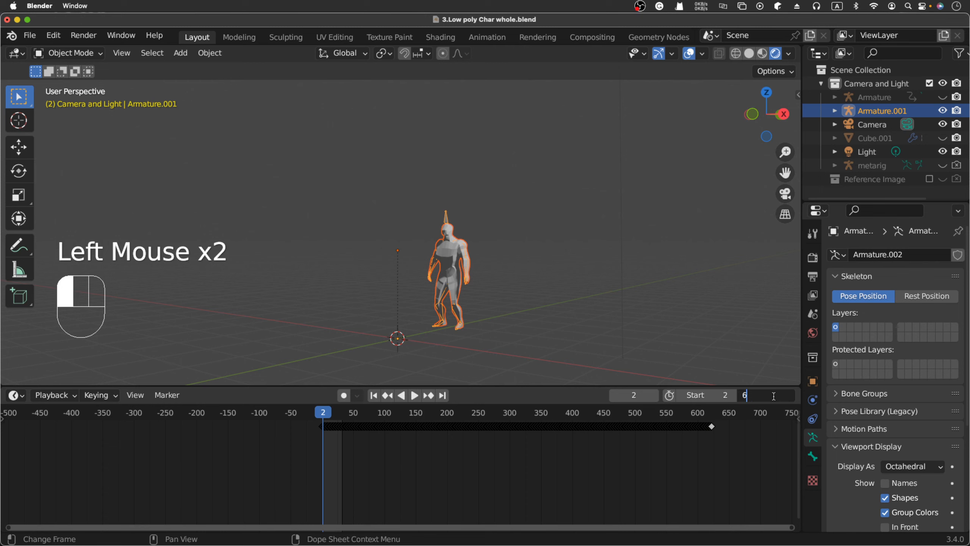
pyautogui.write('00')
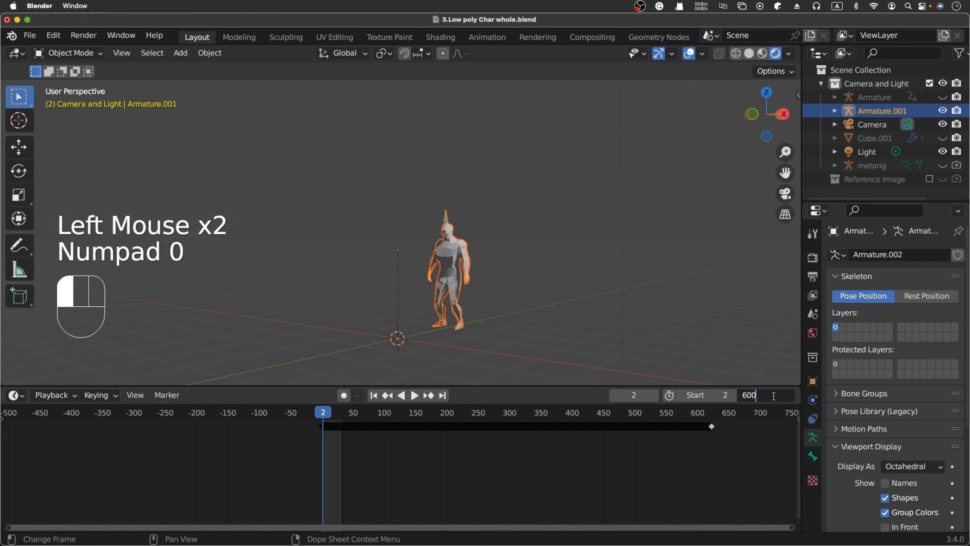
pyautogui.click(415, 395)
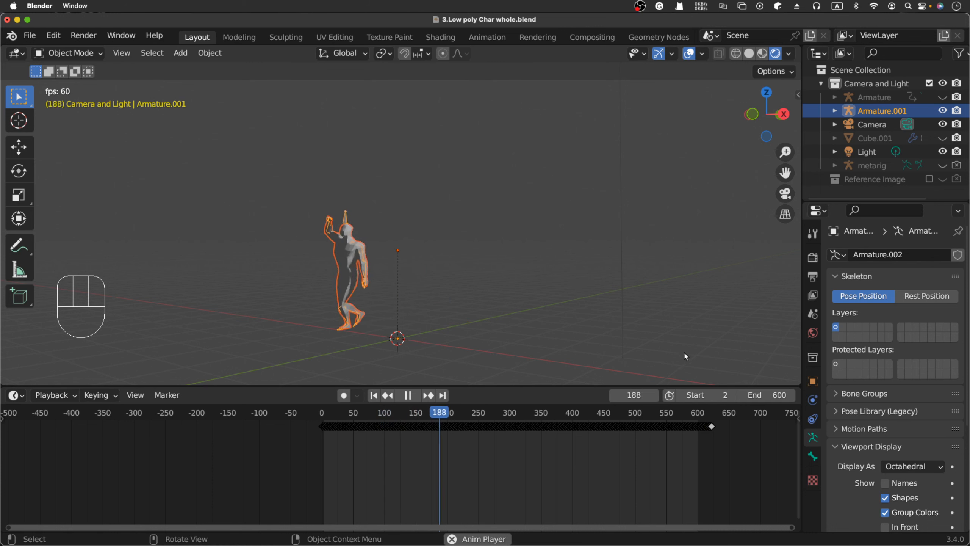
pyautogui.press('space')
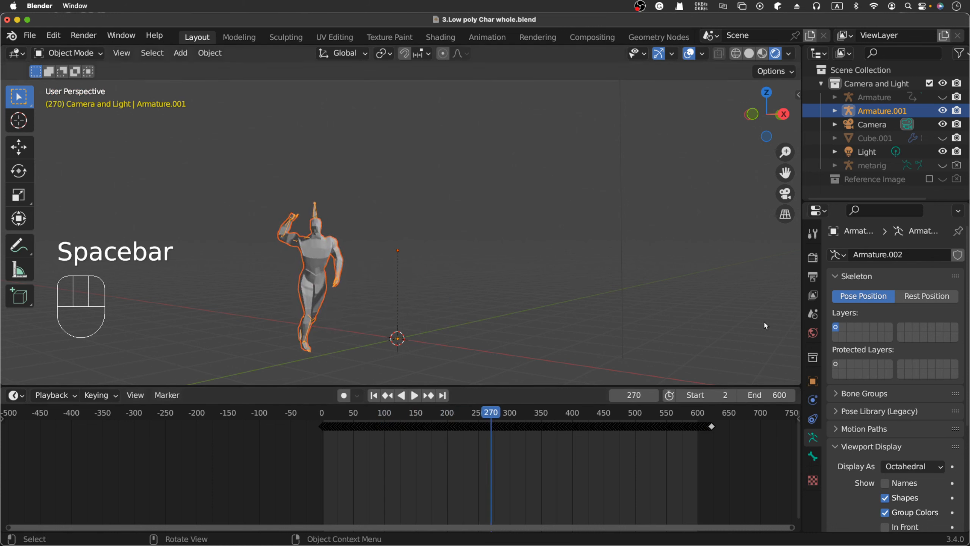
pyautogui.click(834, 110)
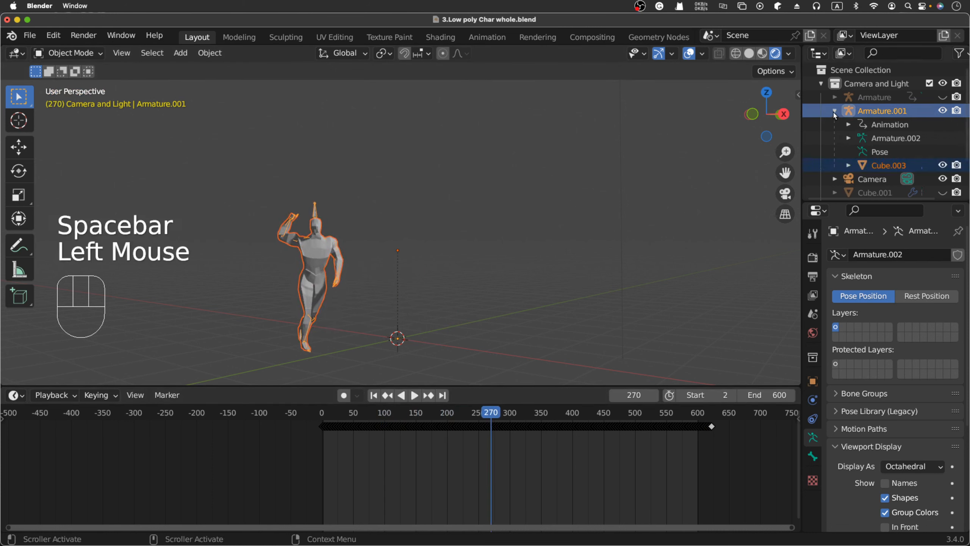
# Select Armature.001, scrub toward its last keyframe, set the end frame to 623 and play.
pyautogui.click(882, 114)
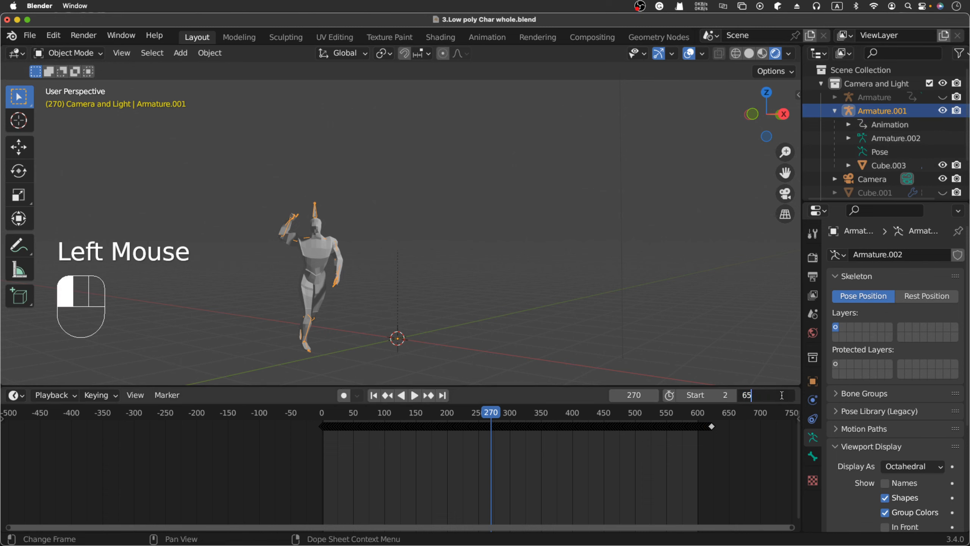
pyautogui.click(736, 437)
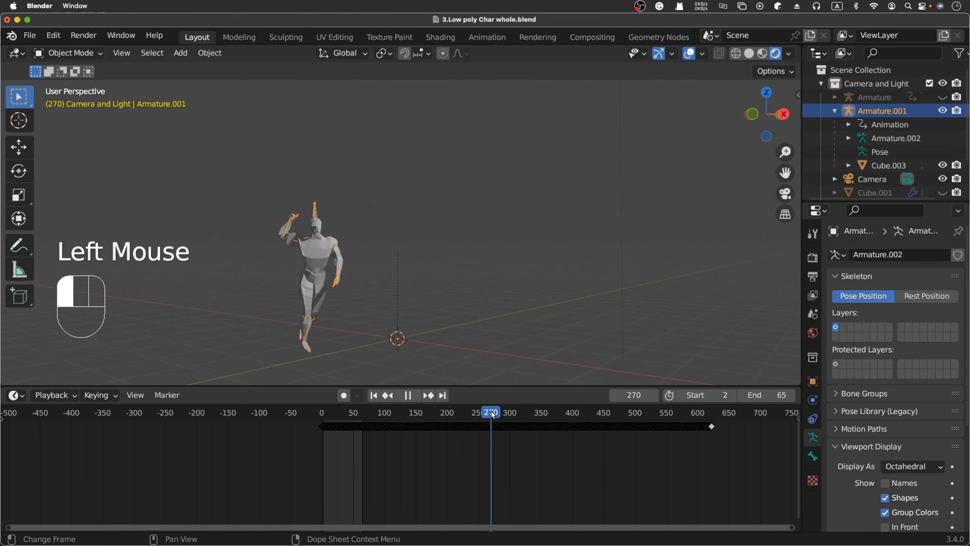
pyautogui.moveTo(493, 414); pyautogui.dragTo(713, 413)
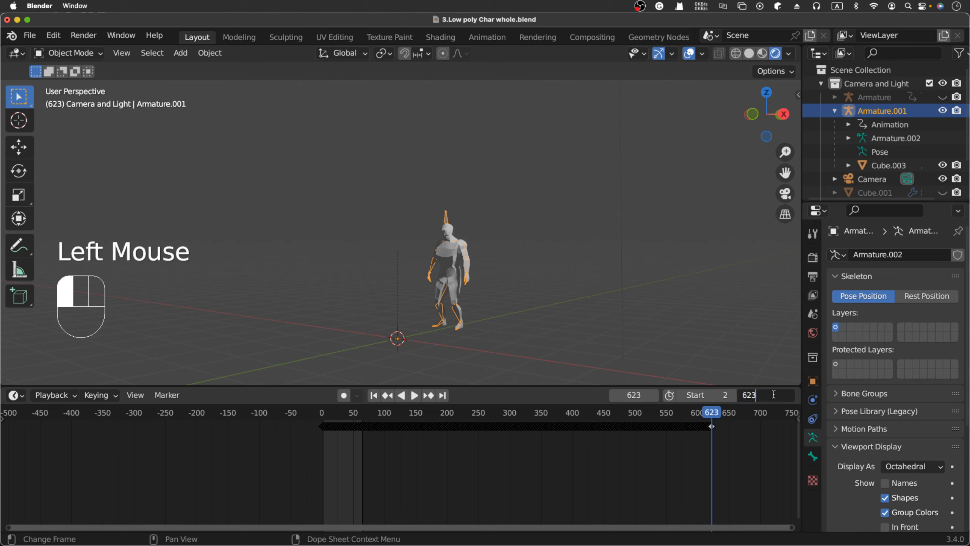
pyautogui.click(602, 274)
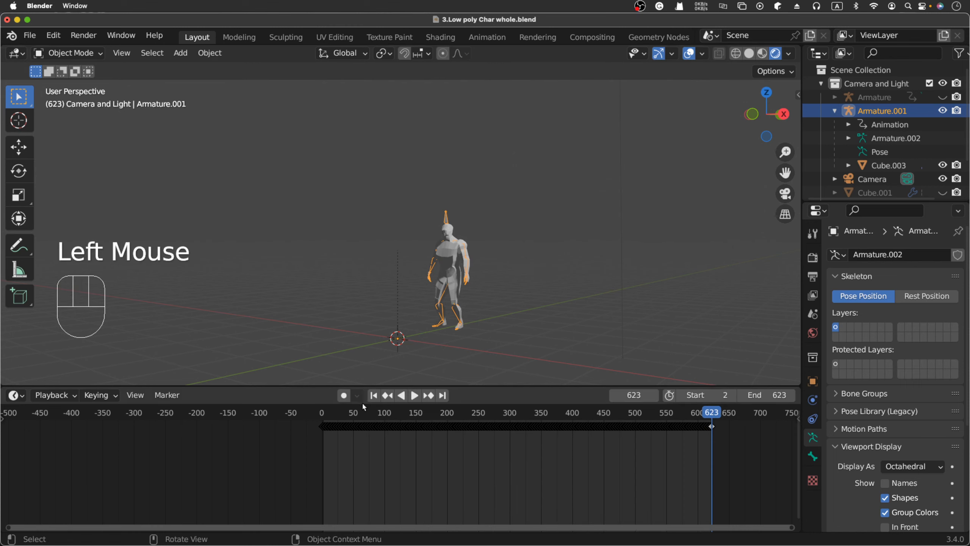
pyautogui.click(413, 397)
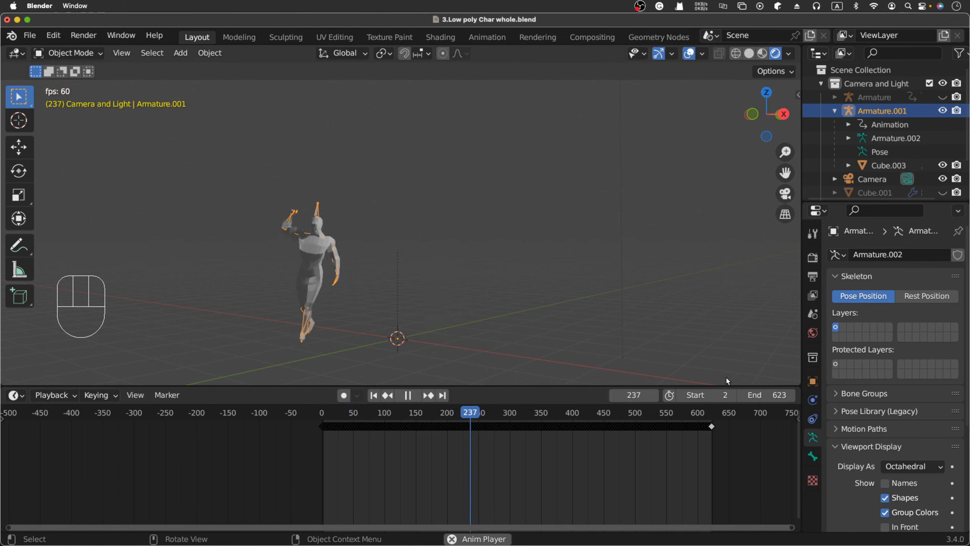
pyautogui.click(710, 395)
# Set the start frame to 1, zoom the viewport, and clear the scene selection.
pyautogui.write('1')
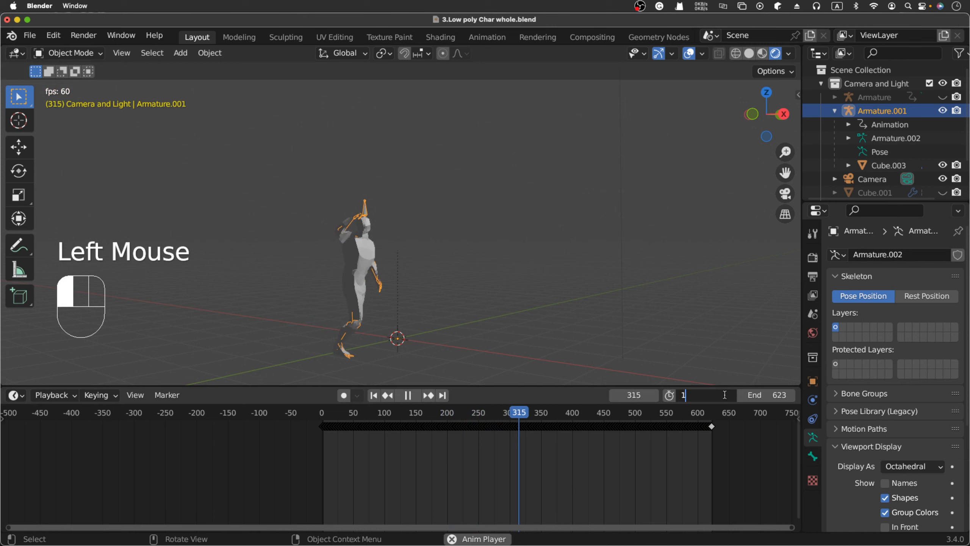
pyautogui.click(347, 376)
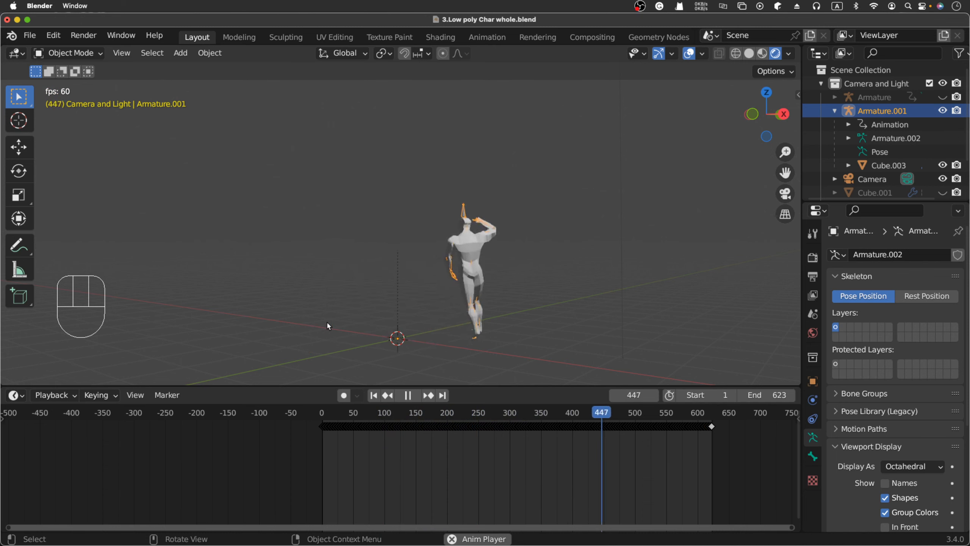
pyautogui.scroll(-2, 457, 250)
pyautogui.scroll(-2, 458, 250)
pyautogui.scroll(2, 465, 249)
pyautogui.scroll(2, 467, 248)
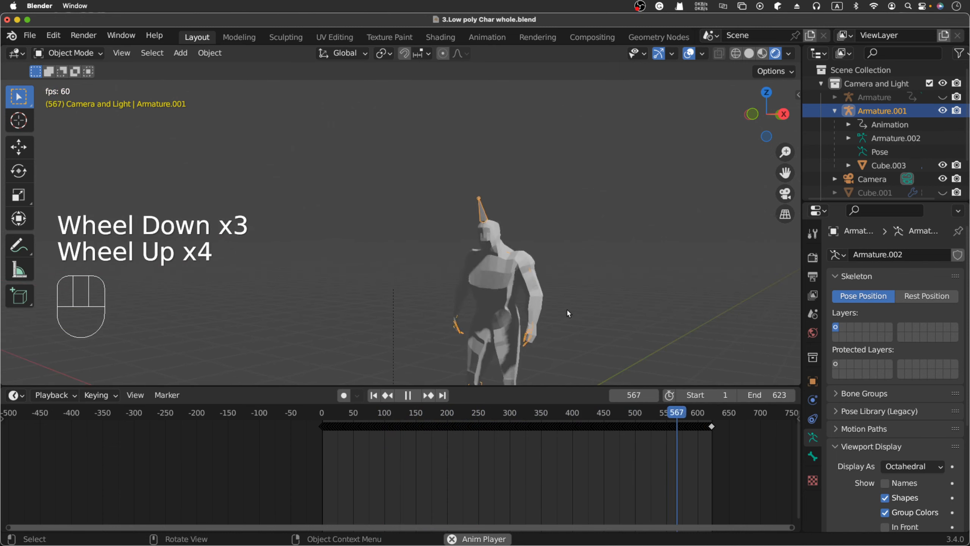
pyautogui.click(598, 294)
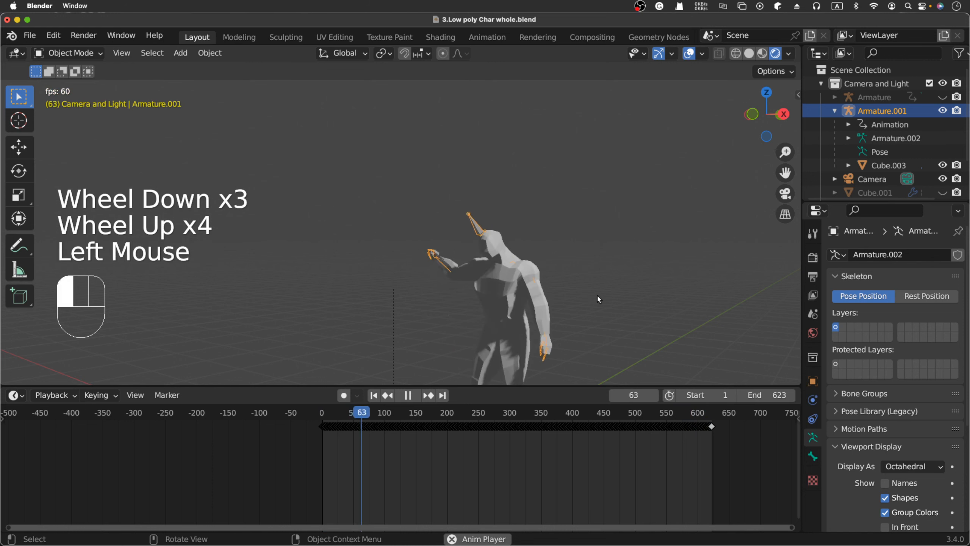
pyautogui.hotkey('shift', '`')
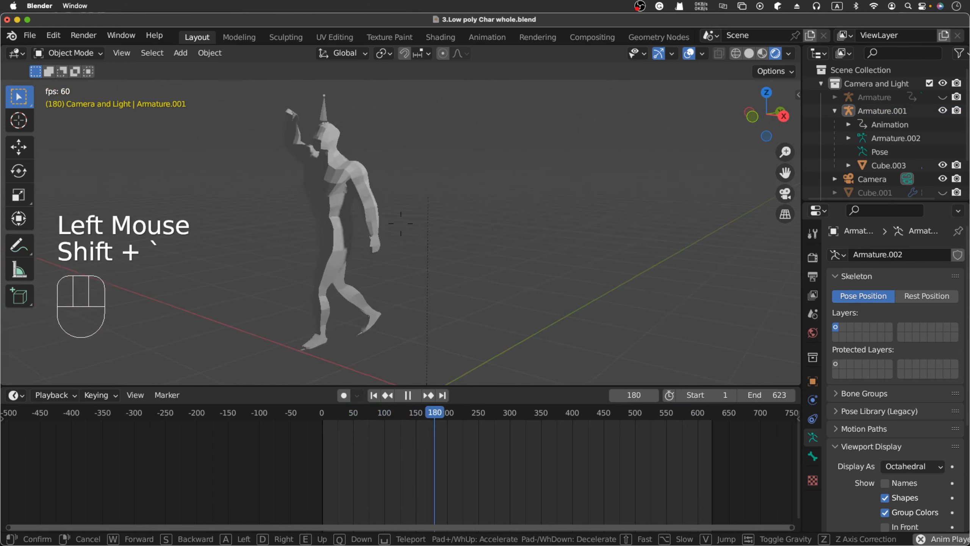
# Walk the view around the animating character to see it from the side and behind.
pyautogui.press('s')
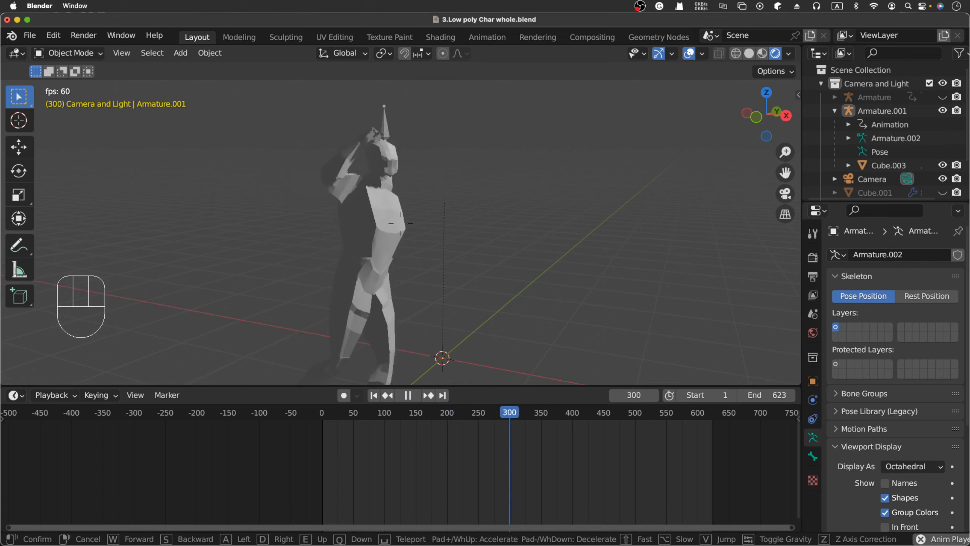
pyautogui.press('d')
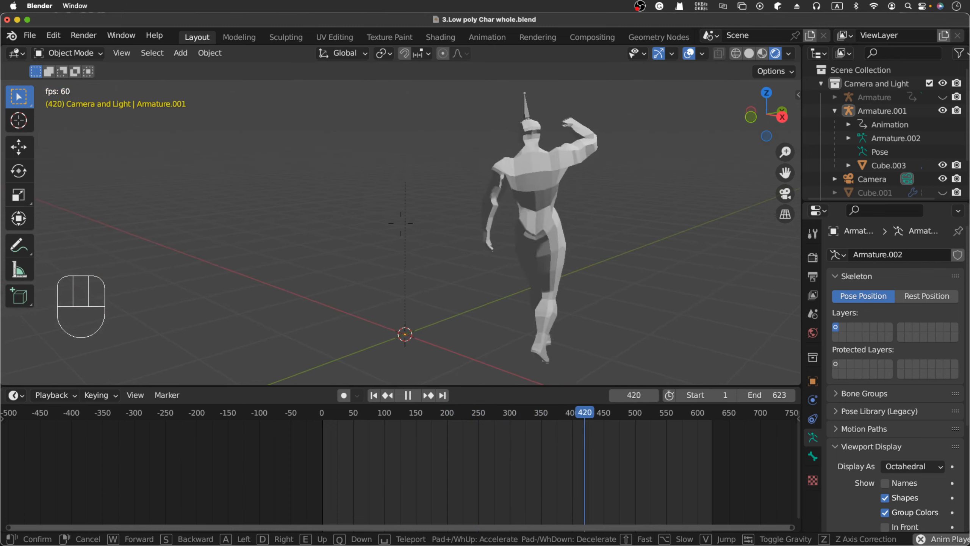
pyautogui.press('w')
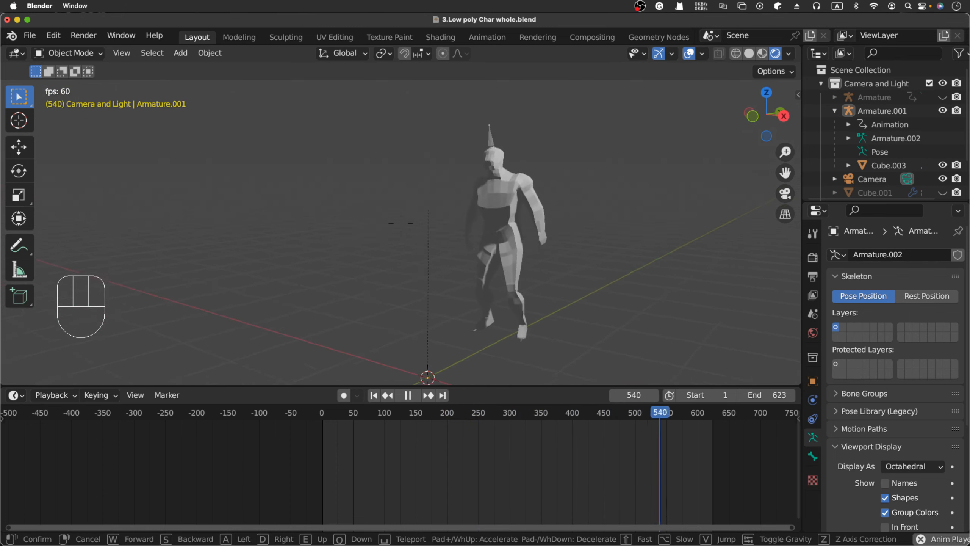
pyautogui.press('w')
pyautogui.press('a')
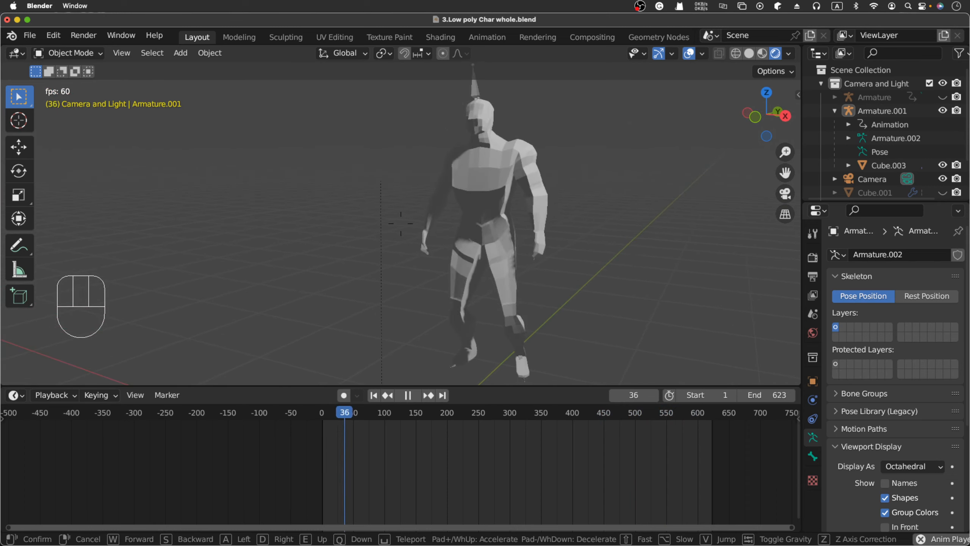
pyautogui.press('d')
pyautogui.press('w')
pyautogui.press('d')
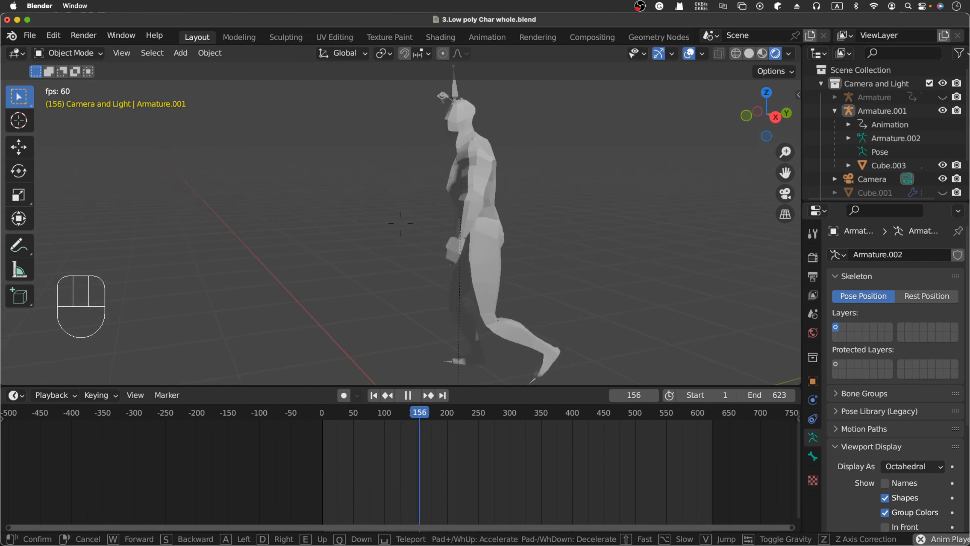
pyautogui.press('d')
pyautogui.press('w')
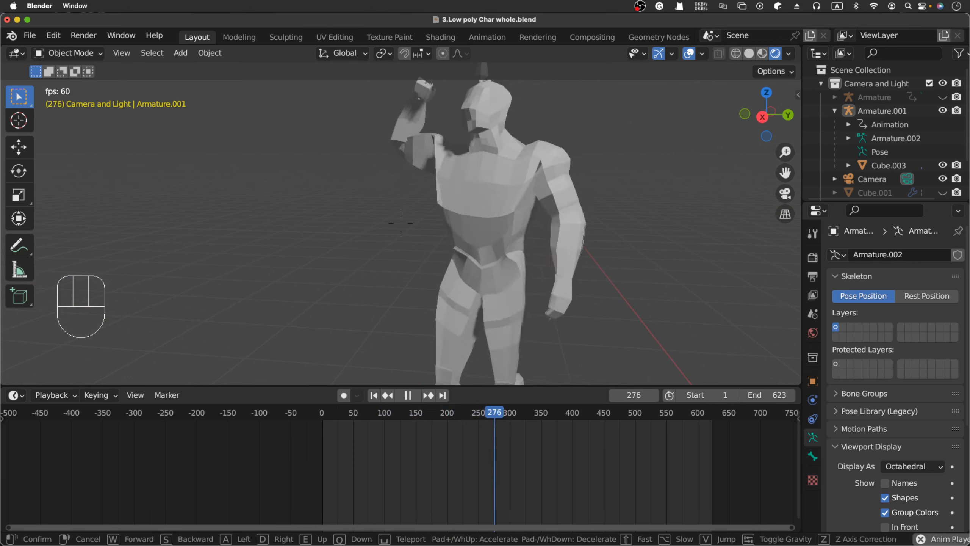
pyautogui.press('d')
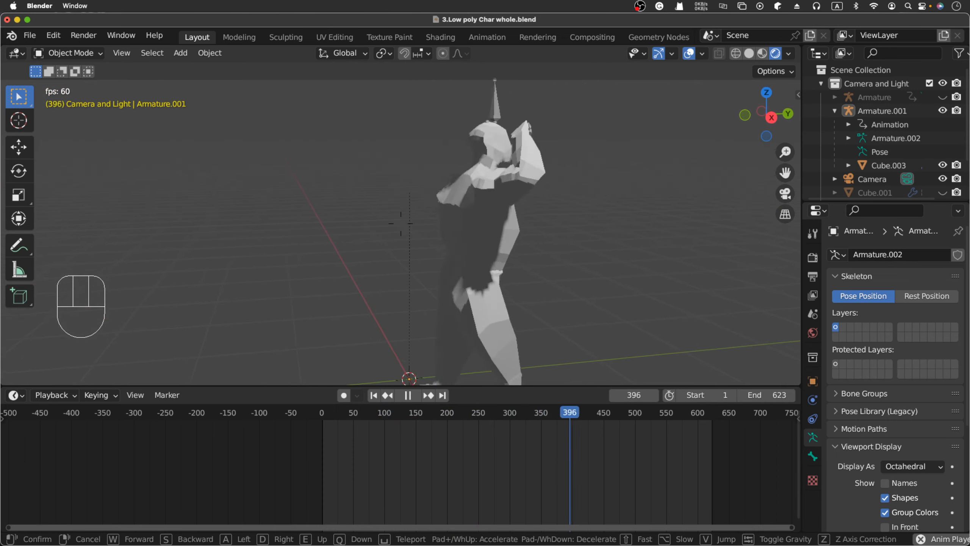
# Circle back with the scene origin in view, move in so the character fills the frame, and keep the viewpoint.
pyautogui.press('a')
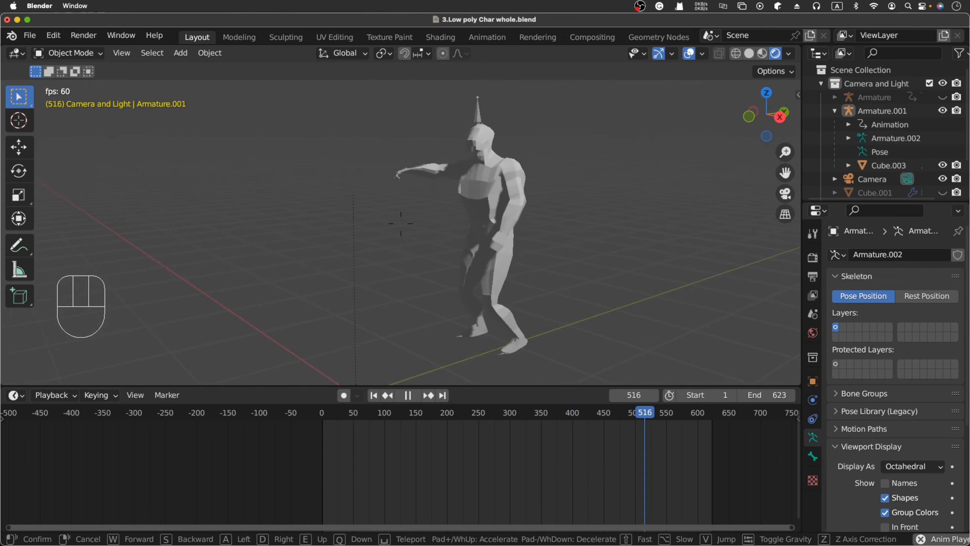
pyautogui.press('a')
pyautogui.press('a')
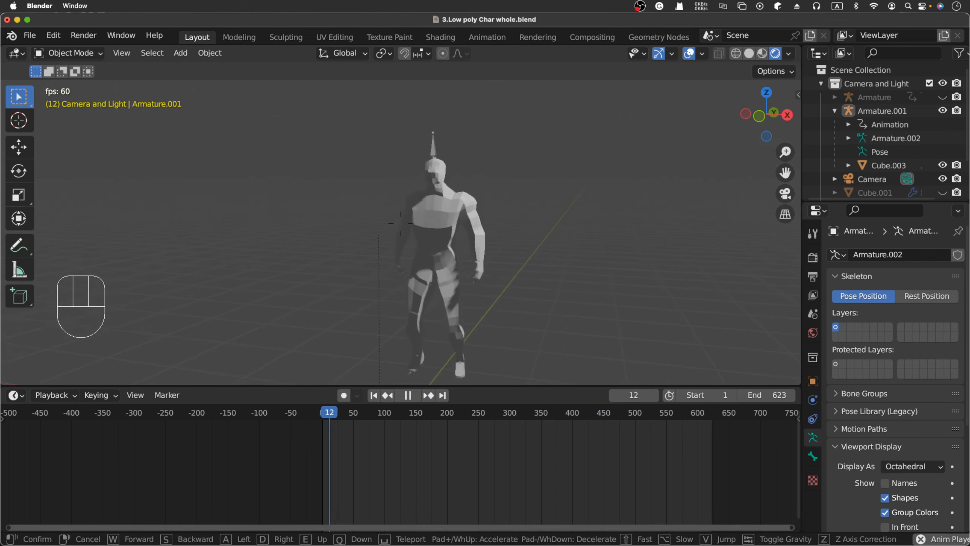
pyautogui.press('a')
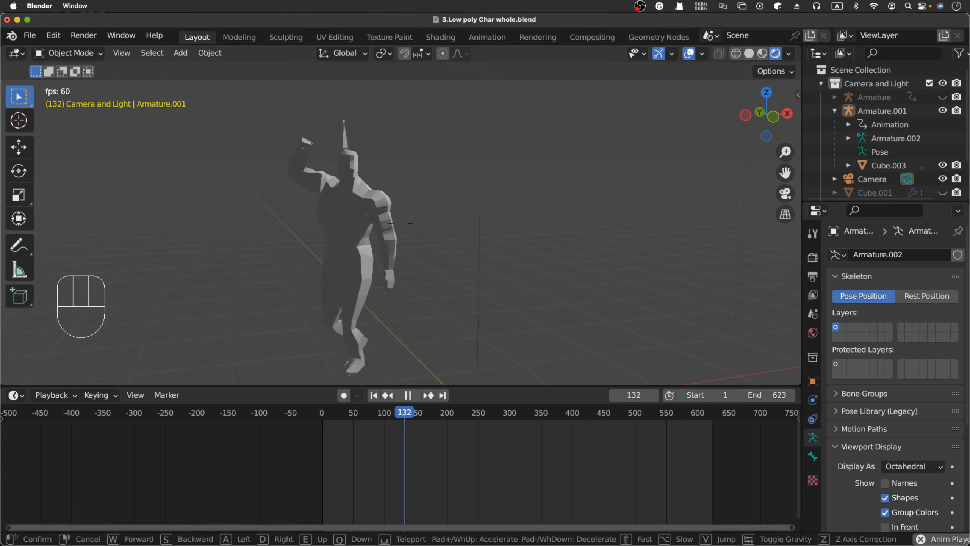
pyautogui.press('a')
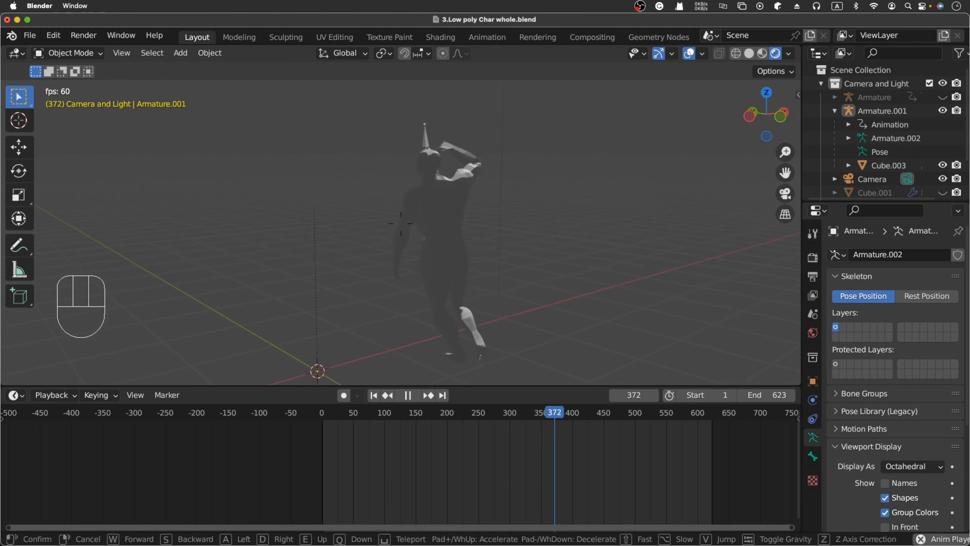
pyautogui.press('w')
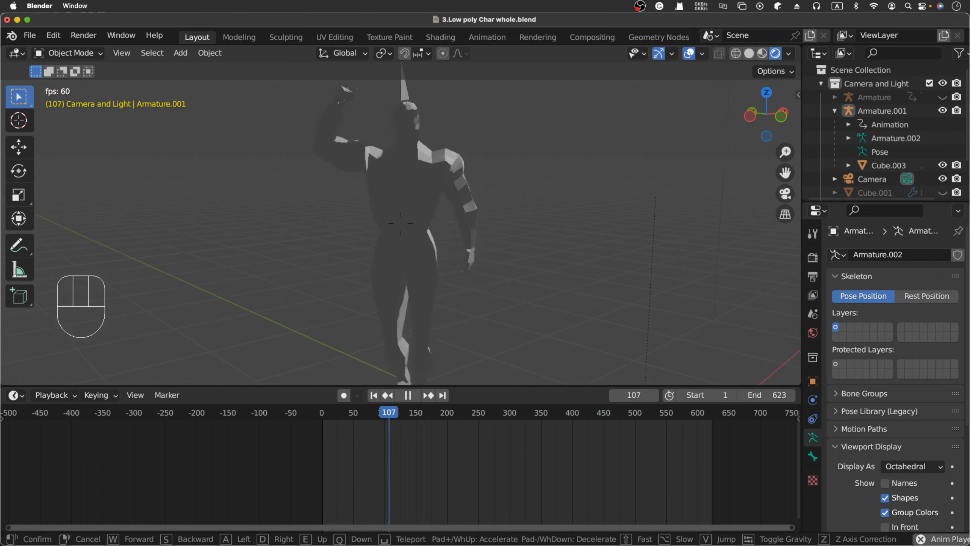
pyautogui.click(594, 295)
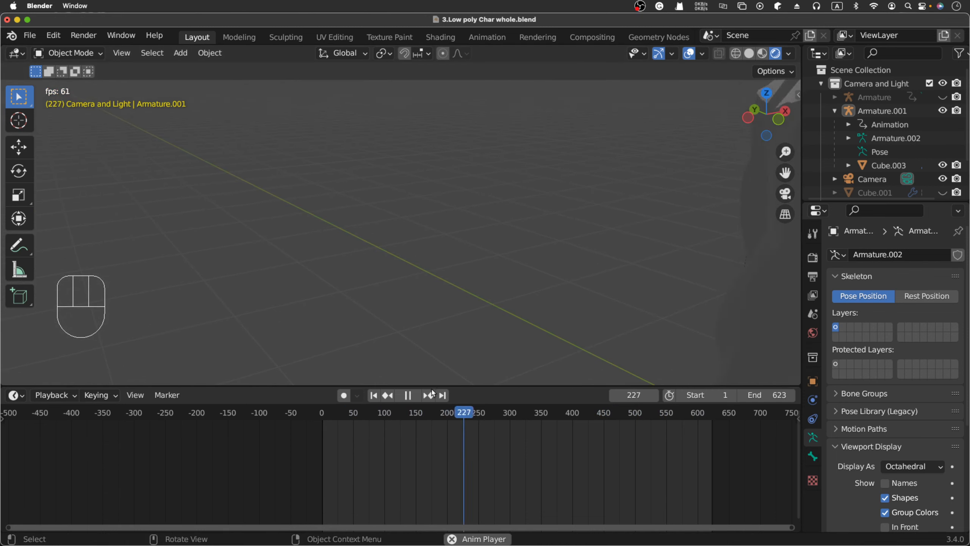